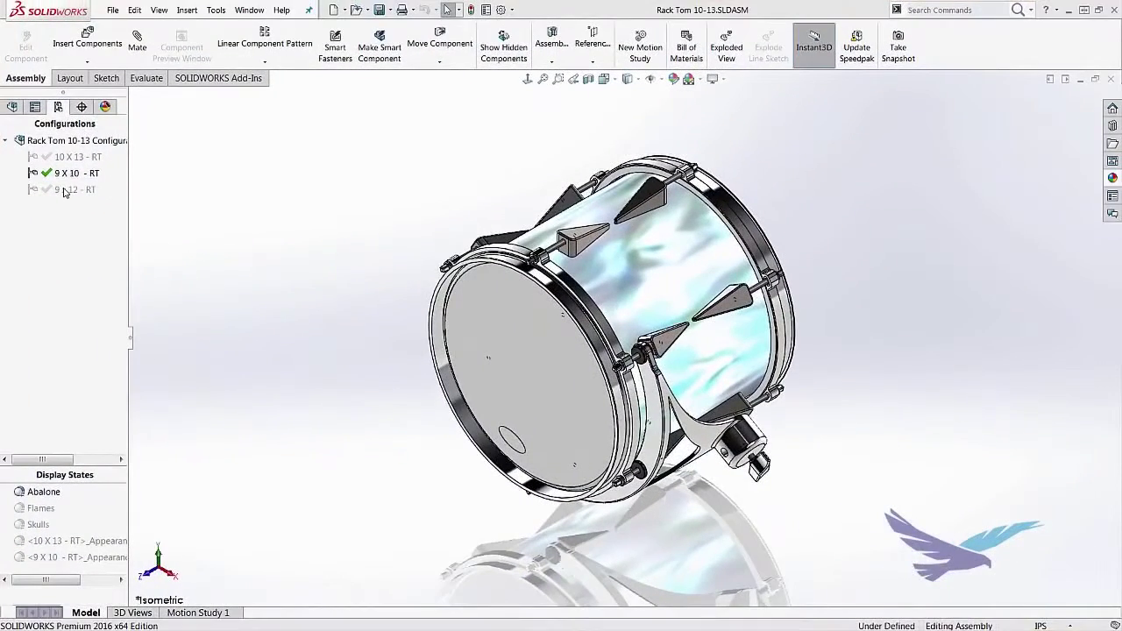
Activate the rack tom's 9 x 12, 10 X 13 and 9 X 10 configurations one after another to compare the drum sizes
double_click(64, 190)
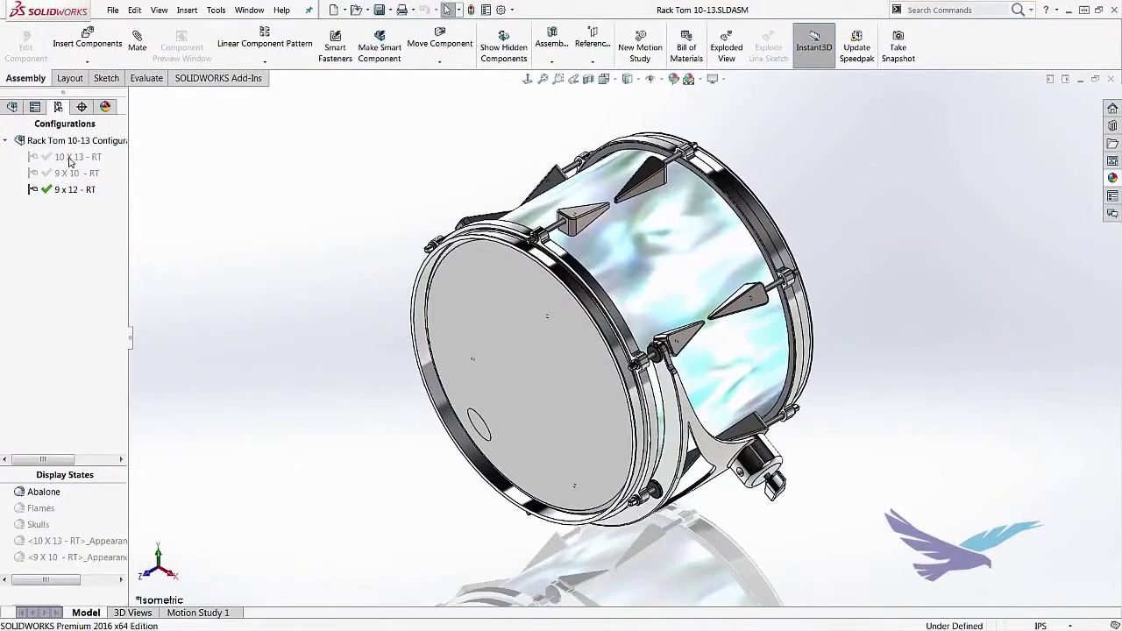
double_click(68, 158)
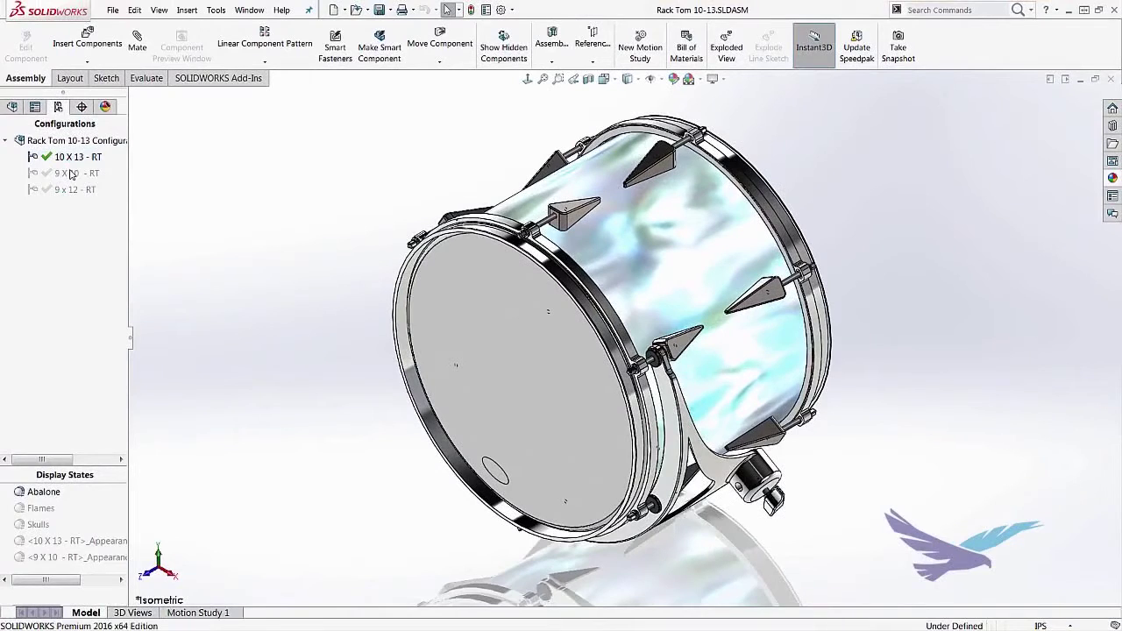
double_click(68, 172)
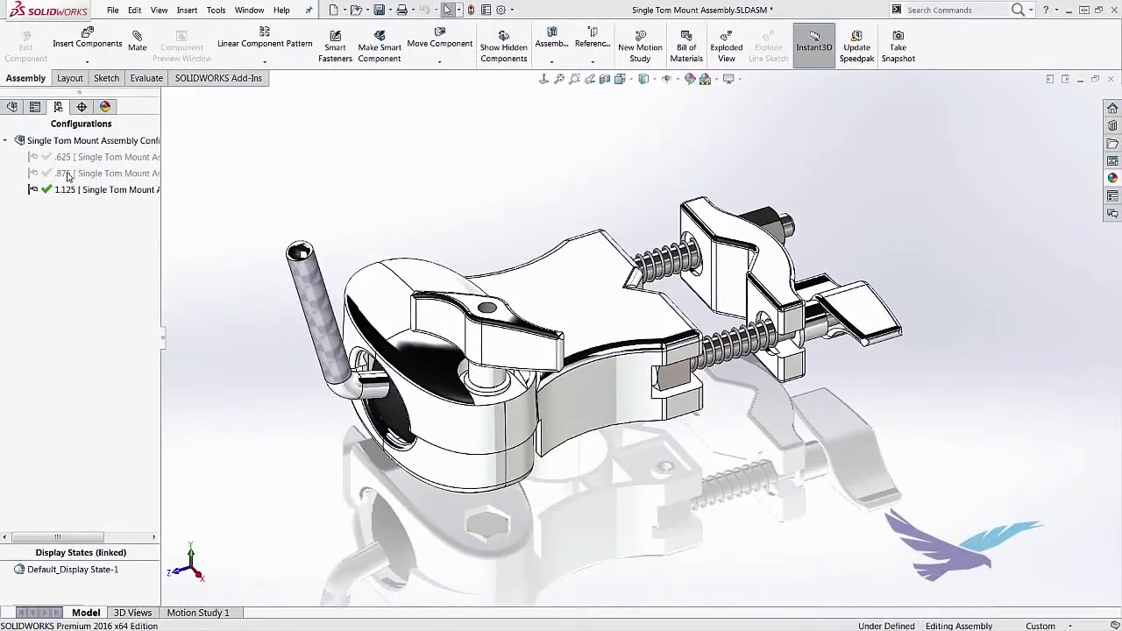
Activate the single tom mount's .875, .625 and 1.125 configurations in turn to compare the clamp positions
double_click(68, 173)
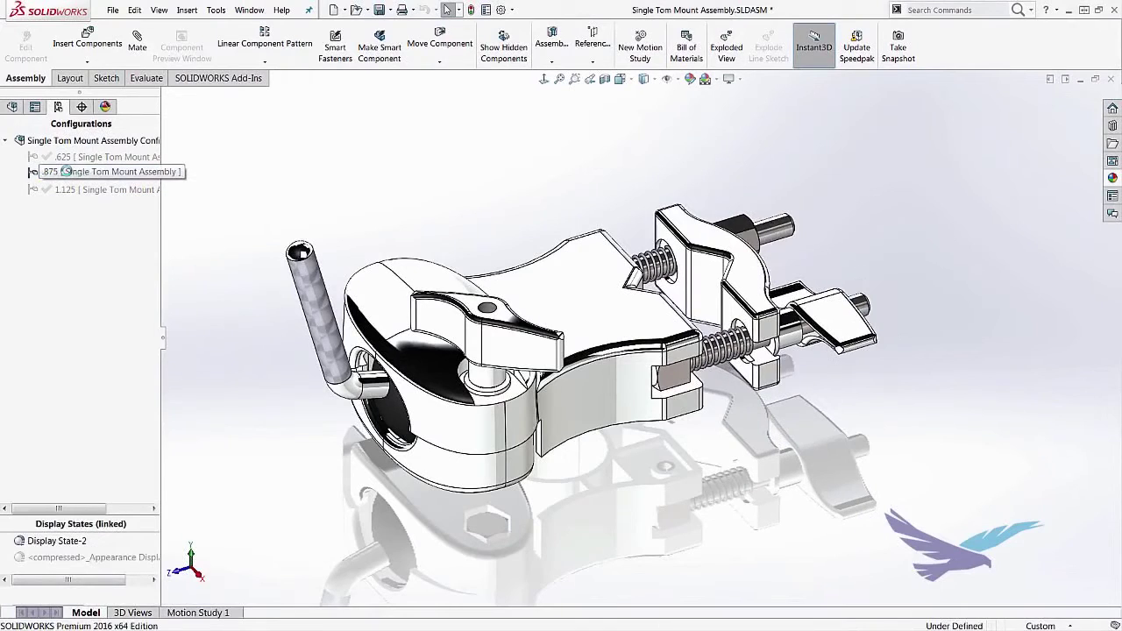
double_click(63, 156)
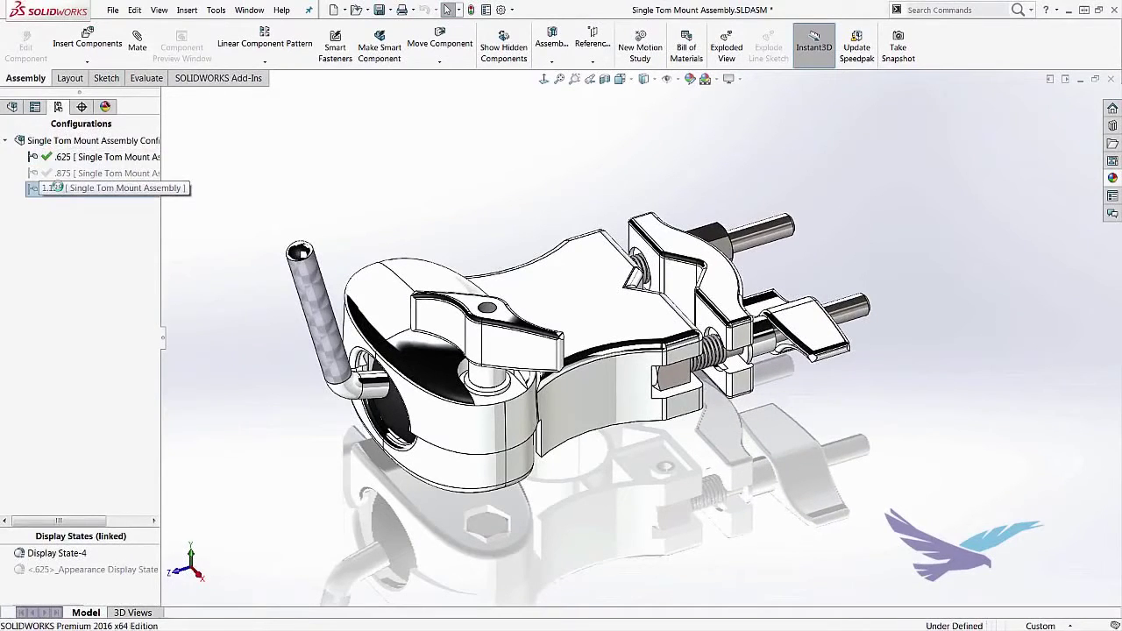
double_click(55, 188)
mouse_move(714, 497)
middle_mouse_down()
mouse_move(775, 326)
mouse_move(829, 308)
mouse_move(897, 324)
mouse_move(952, 391)
mouse_move(971, 465)
middle_mouse_up()
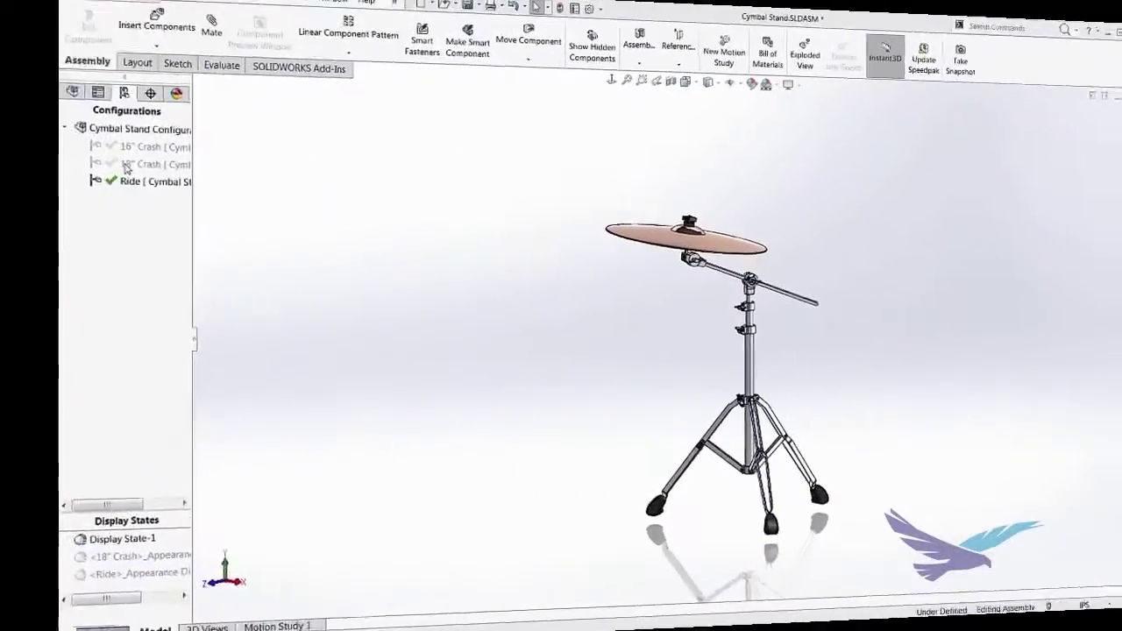
Move the cymbal stand's boom arm and turn the wing lever on the upper height clamp
middle_click_drag(507, 343, 434, 366)
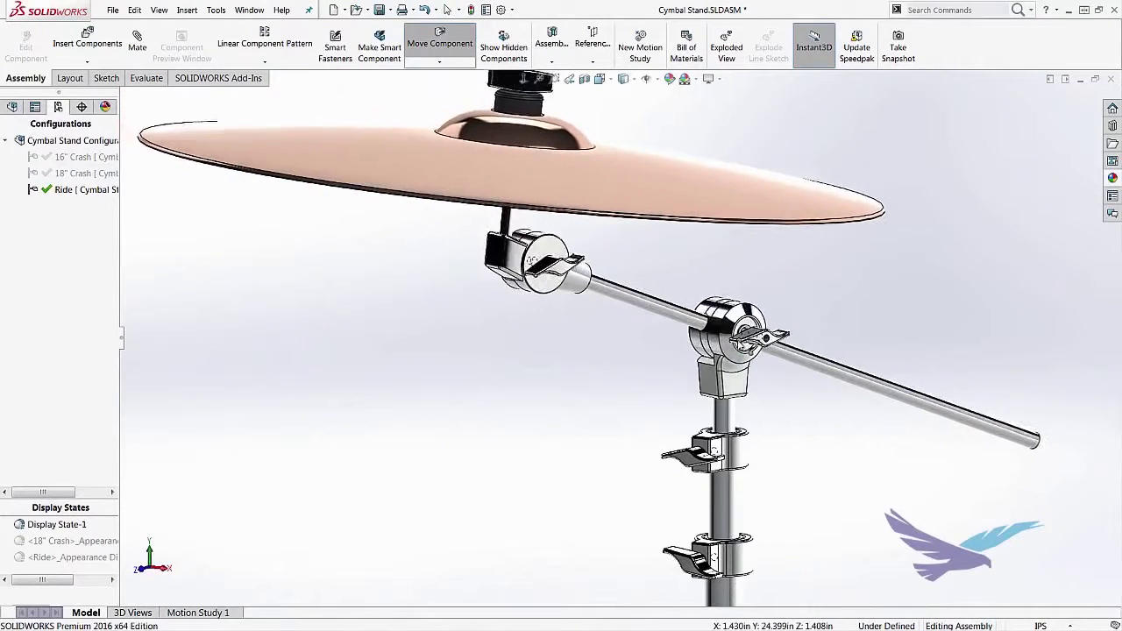
left_click_drag(532, 261, 516, 256)
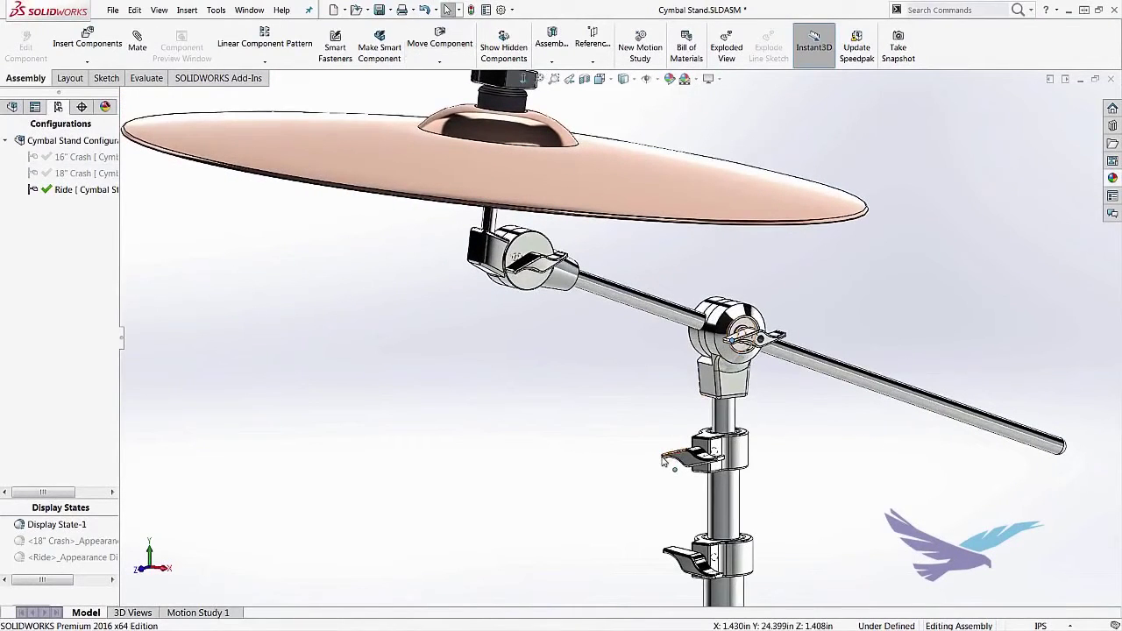
left_click_drag(665, 467, 674, 485)
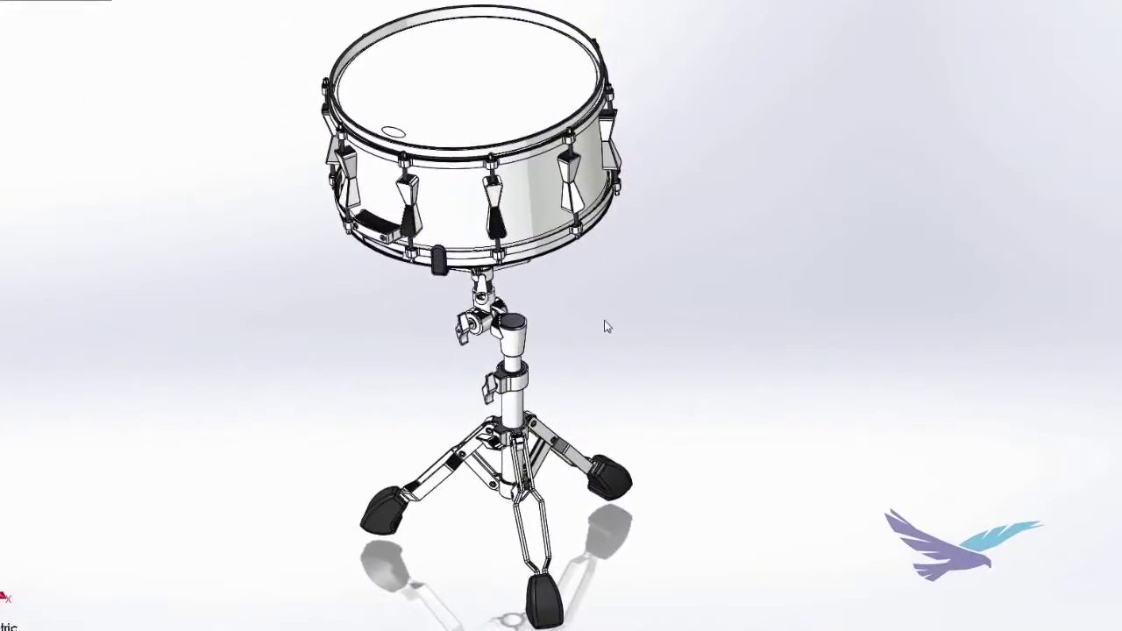
Rotate the snare drum on its stand about the drum's axis
mouse_move(603, 323)
middle_mouse_down()
mouse_move(639, 295)
mouse_move(600, 326)
middle_mouse_up()
scroll(561, 310, "up", 1)
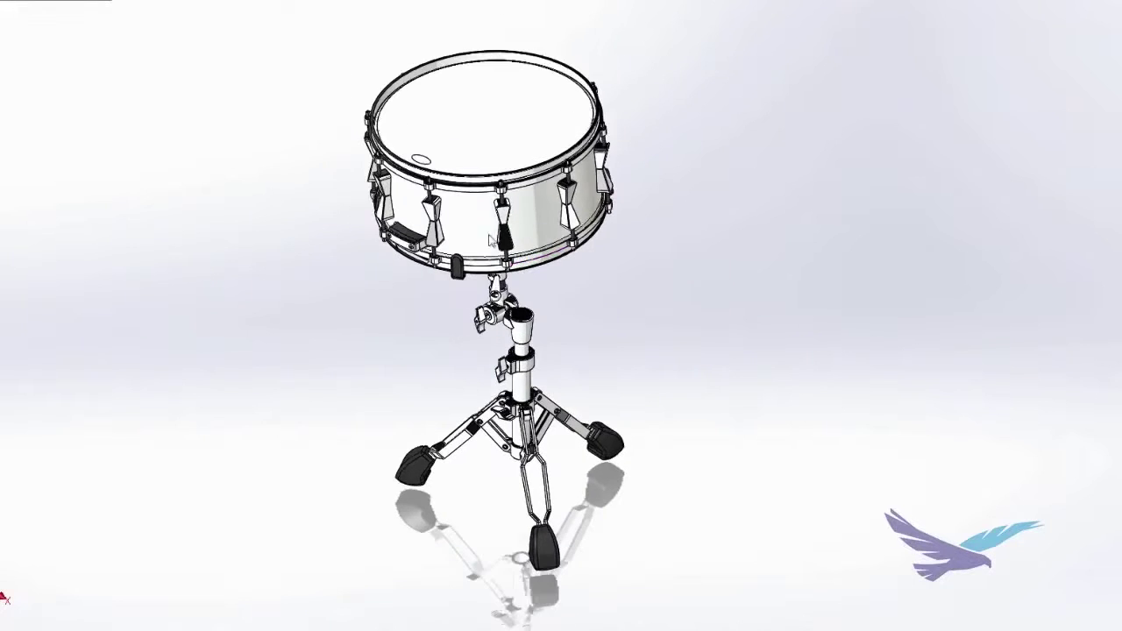
left_click(488, 241)
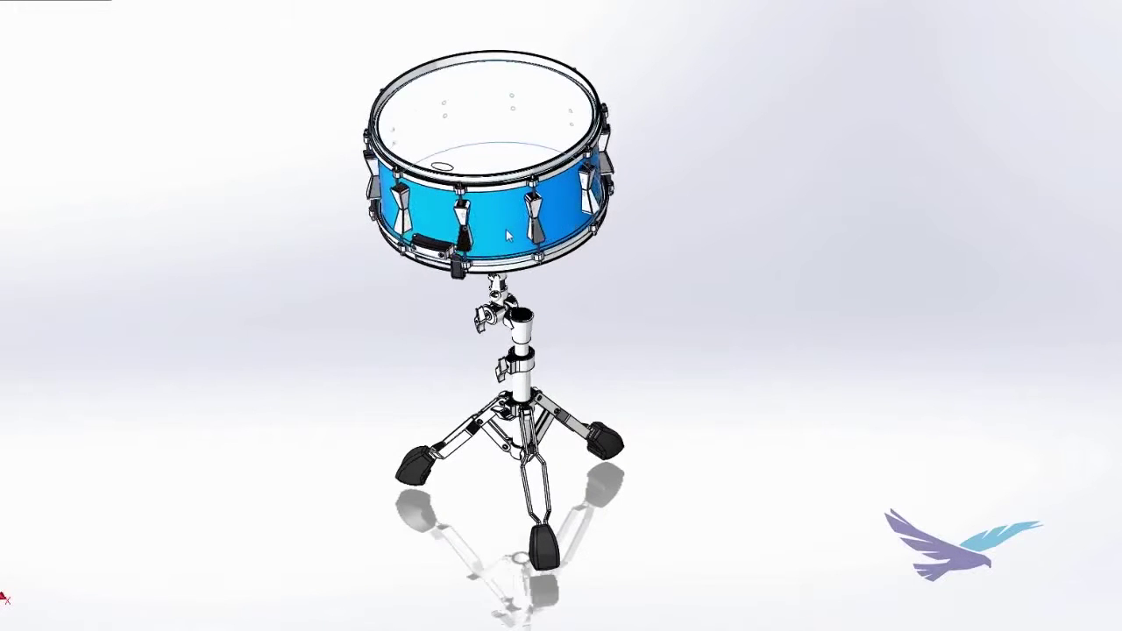
left_click(438, 353)
Adjust the tilt of the snare stand's pivot head and turn the wing nut beside it
scroll(488, 282, "down", 1)
scroll(519, 335, "down", 4)
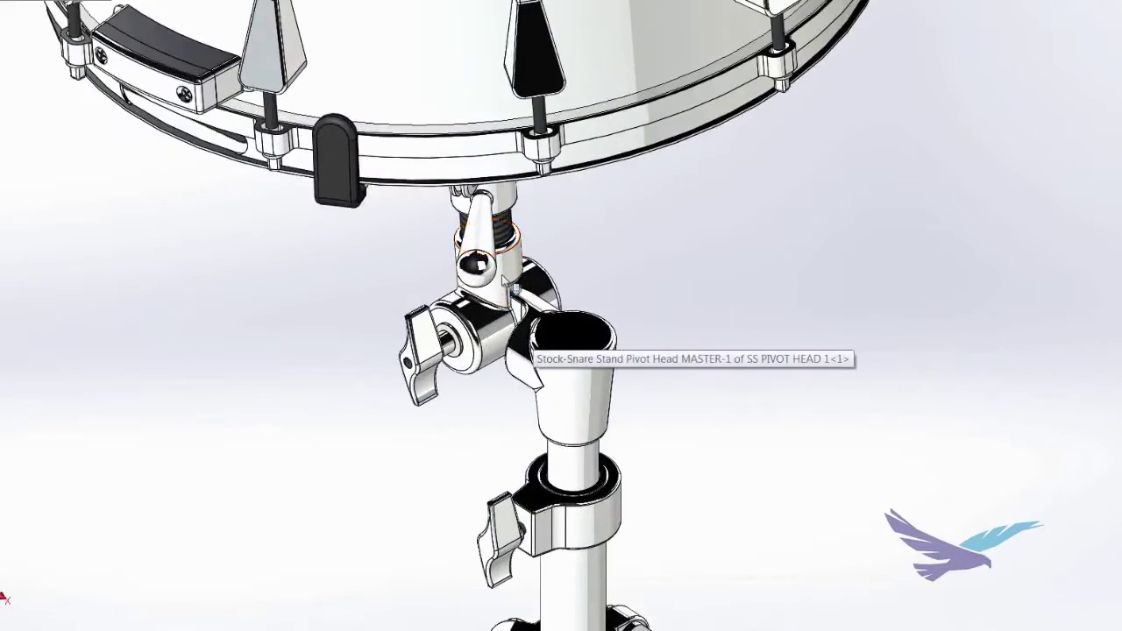
left_click(507, 278)
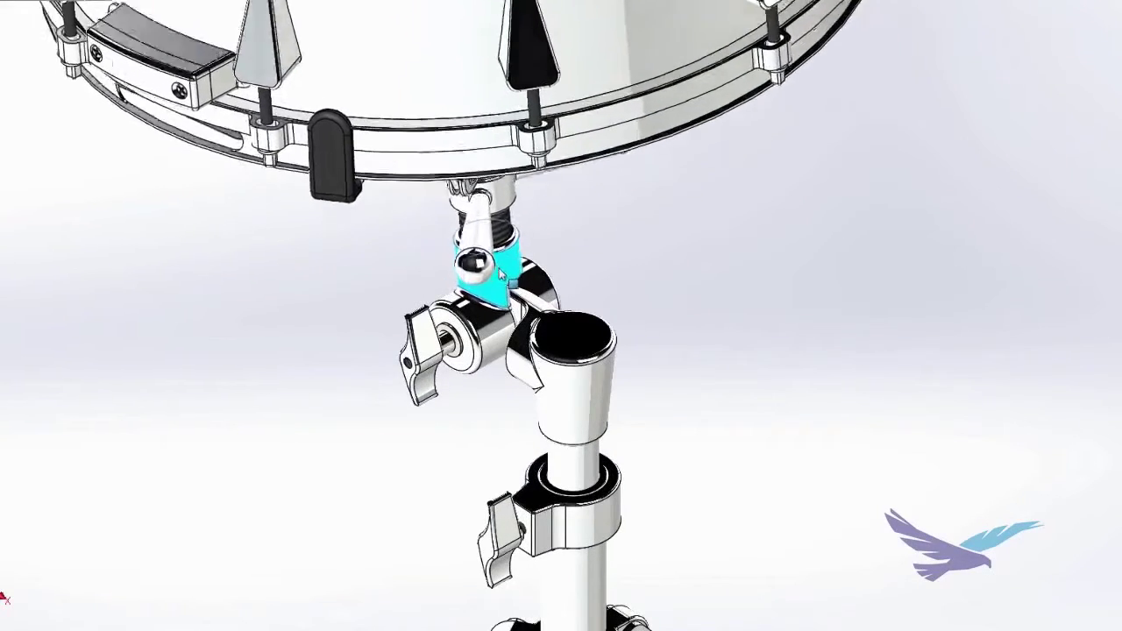
left_click_drag(499, 269, 496, 263)
left_click_drag(399, 320, 367, 343)
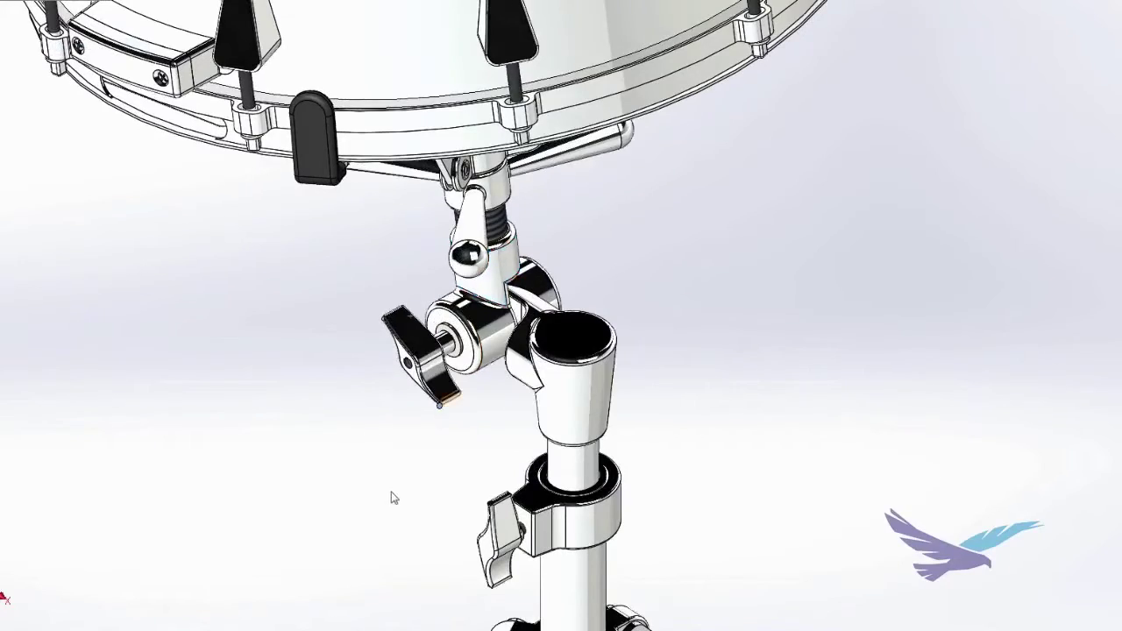
Turn the snare clamp crank to move the basket arms of the snare stand
scroll(388, 483, "up", 4)
middle_click_drag(388, 483, 426, 306)
scroll(470, 228, "down", 1)
middle_click_drag(470, 228, 496, 155)
scroll(497, 156, "down", 1)
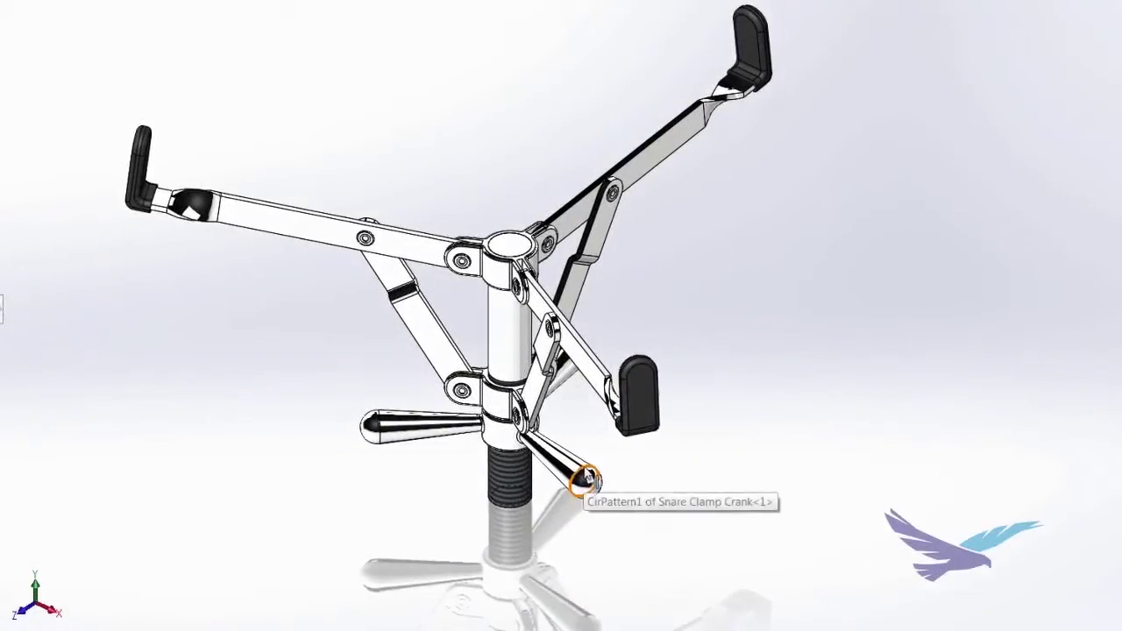
left_click_drag(576, 488, 456, 250)
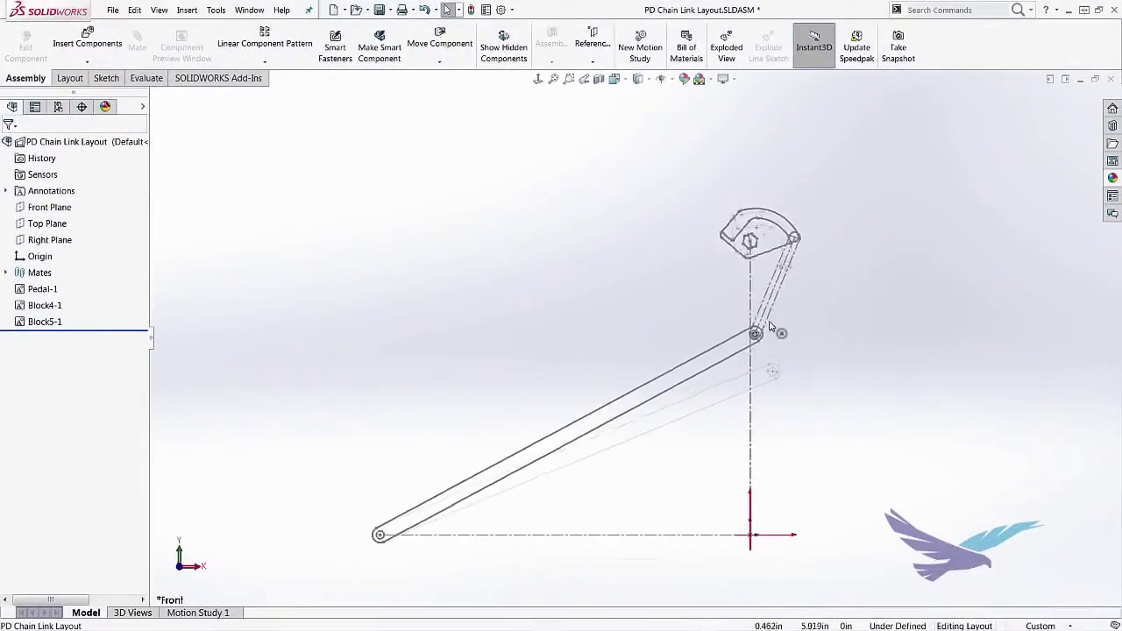
Move the pedal block in the chain link layout sketch to exercise the linkage
mouse_move(774, 328)
left_mouse_down()
mouse_move(766, 372)
mouse_move(777, 385)
mouse_move(765, 351)
left_mouse_up()
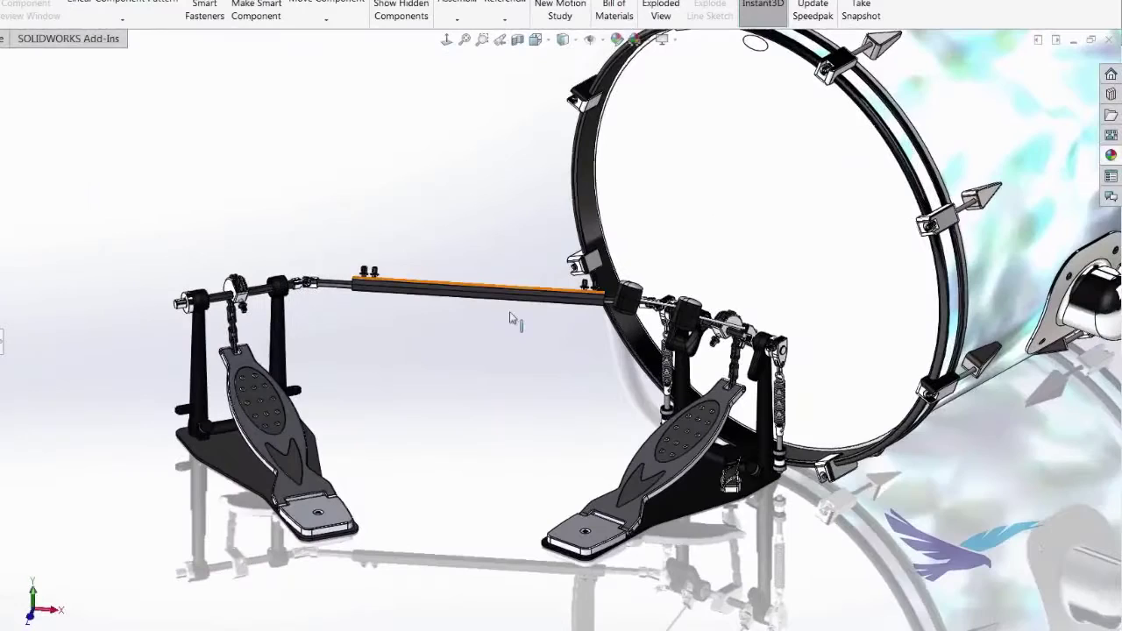
Swing the beaters of the double bass pedal and examine its chain, shaft and spring mechanism
scroll(511, 342, "up", 2)
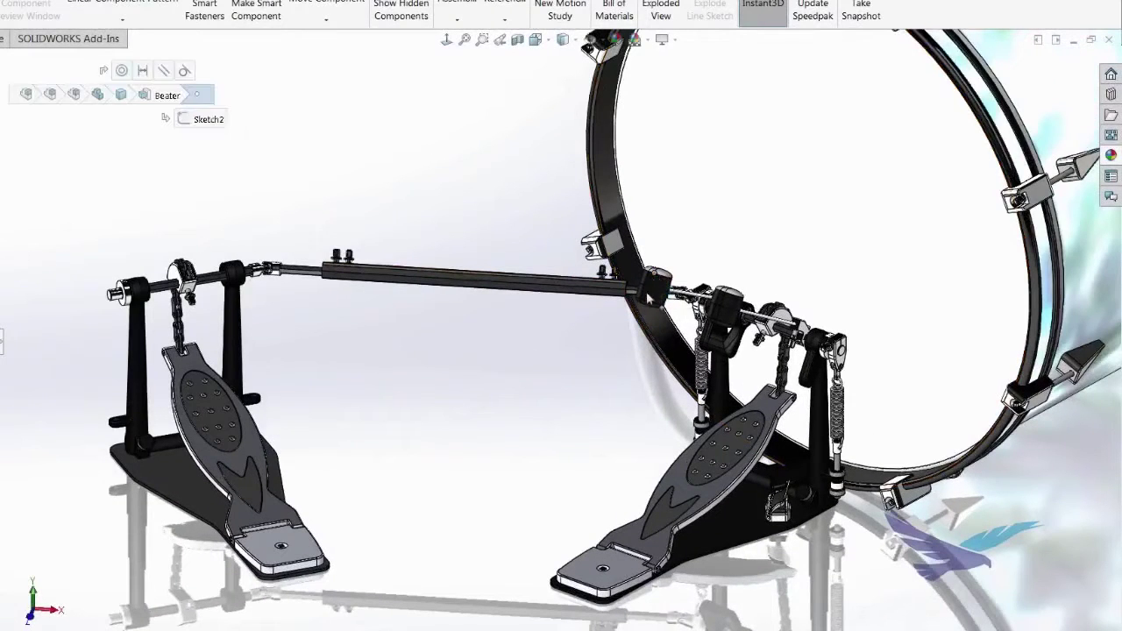
left_click_drag(627, 340, 697, 219)
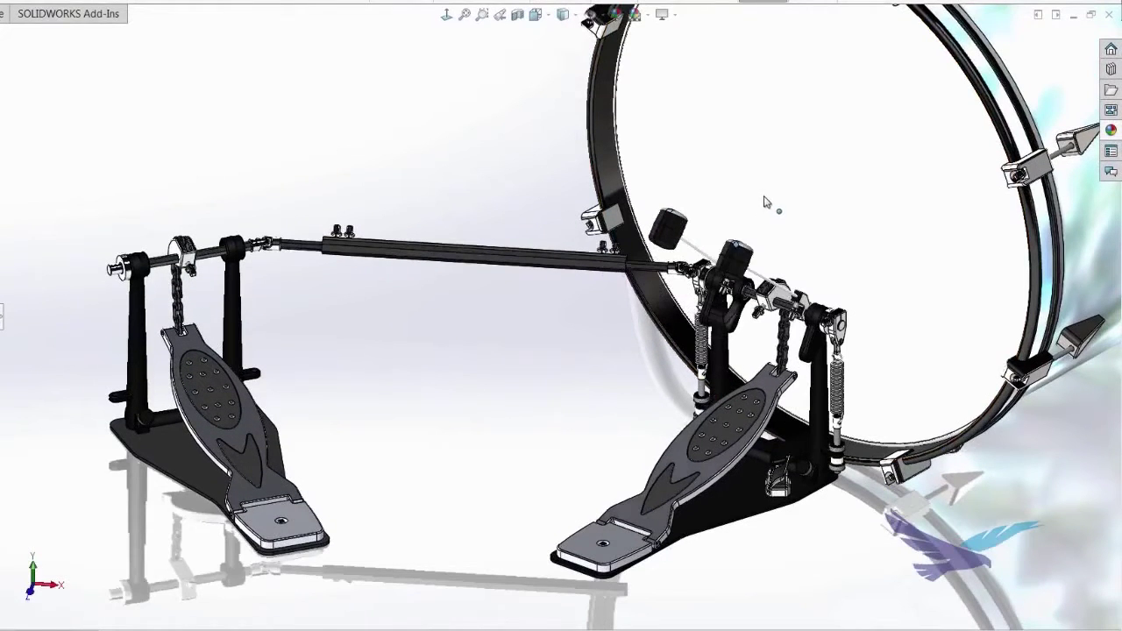
left_click_drag(769, 186, 773, 183)
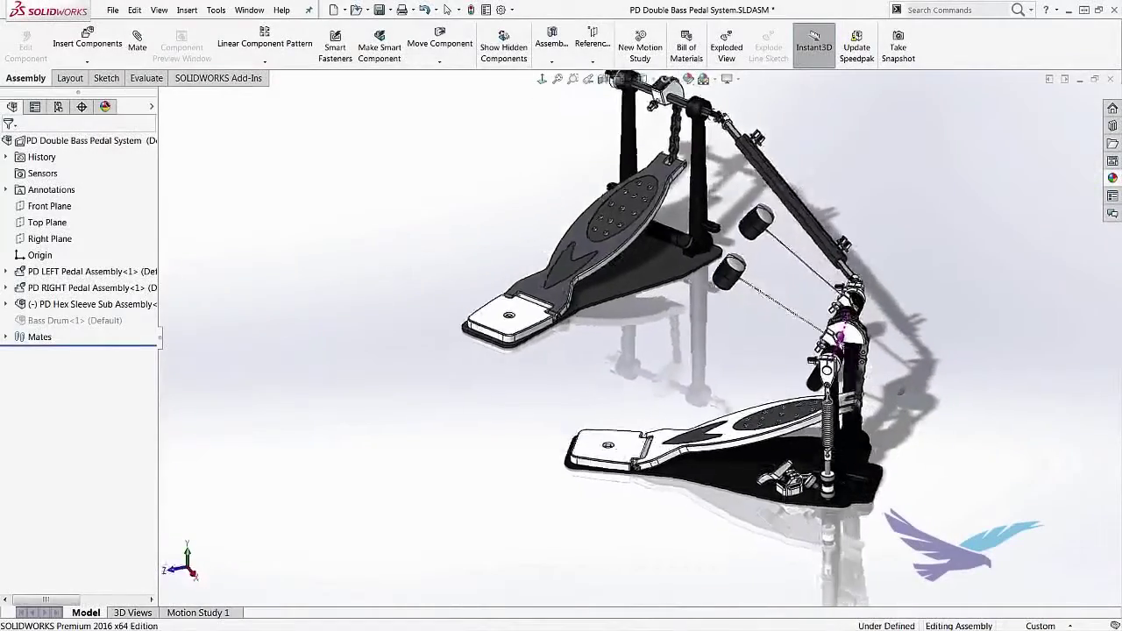
middle_click_drag(900, 392, 879, 388)
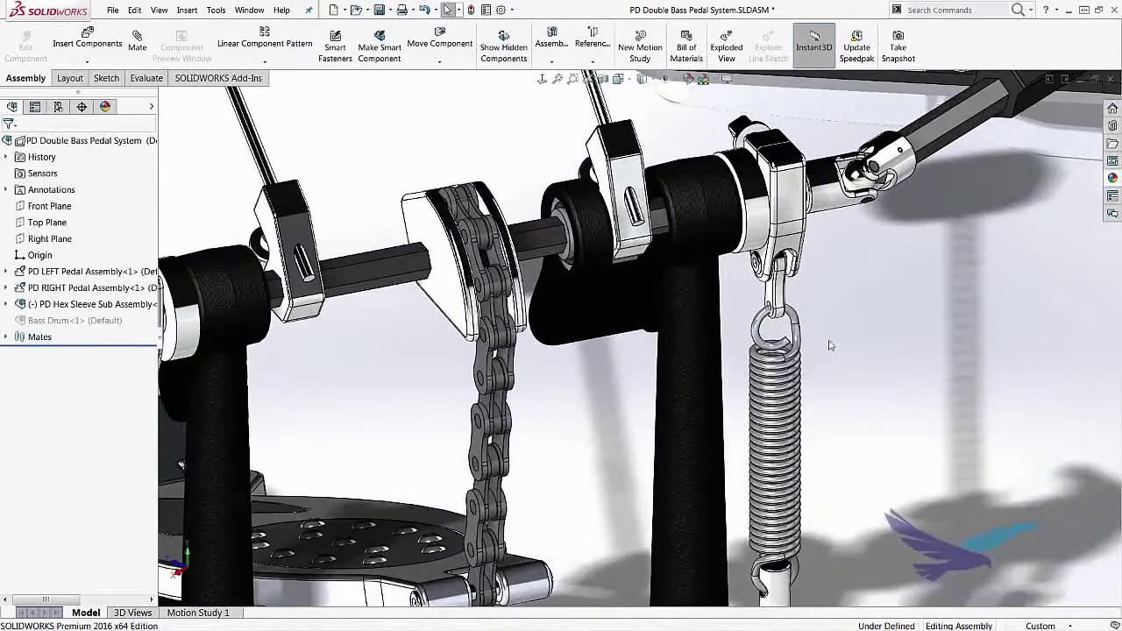
middle_click_drag(889, 376, 811, 390)
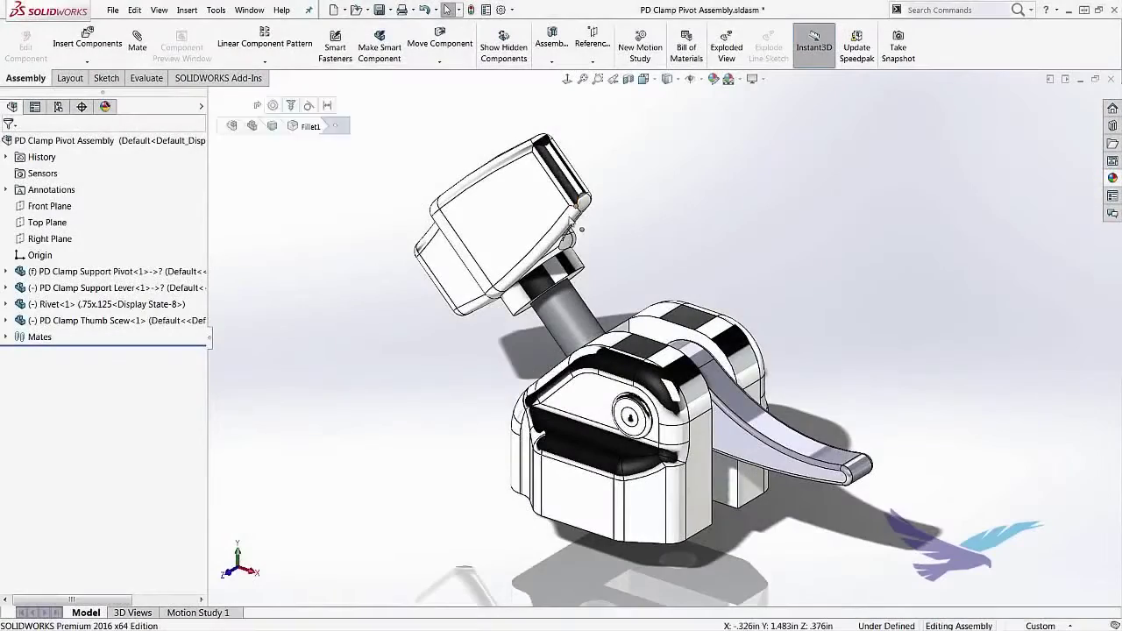
Swing the pedal clamp's thumb screw in shaded display and again with the display style set to Hidden Lines Visible
left_click_drag(571, 223, 485, 357)
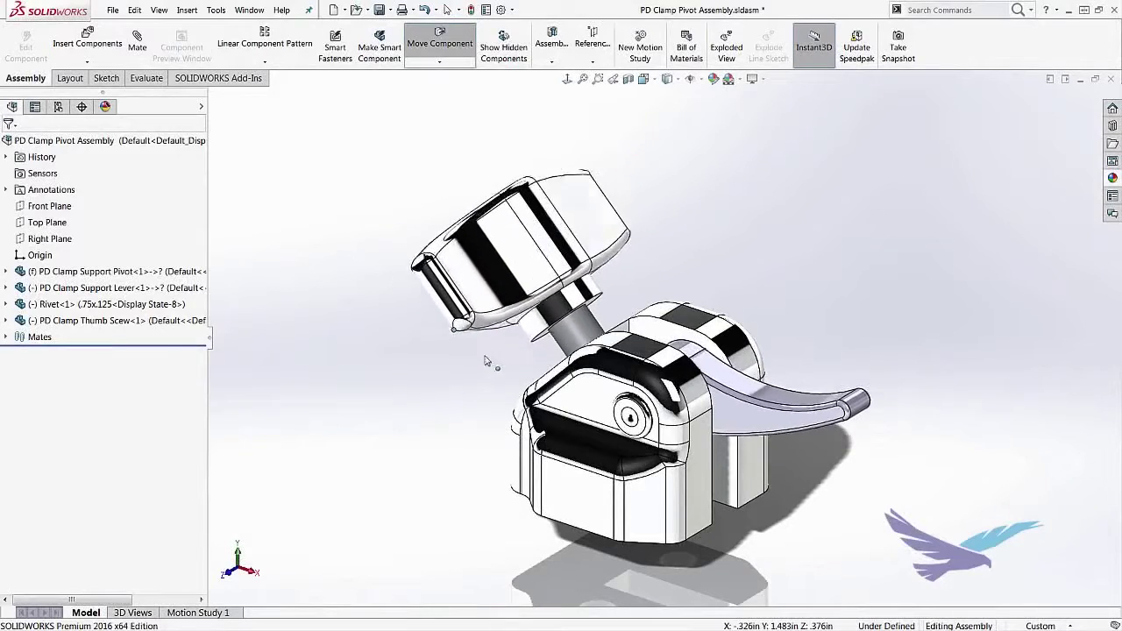
left_click(669, 79)
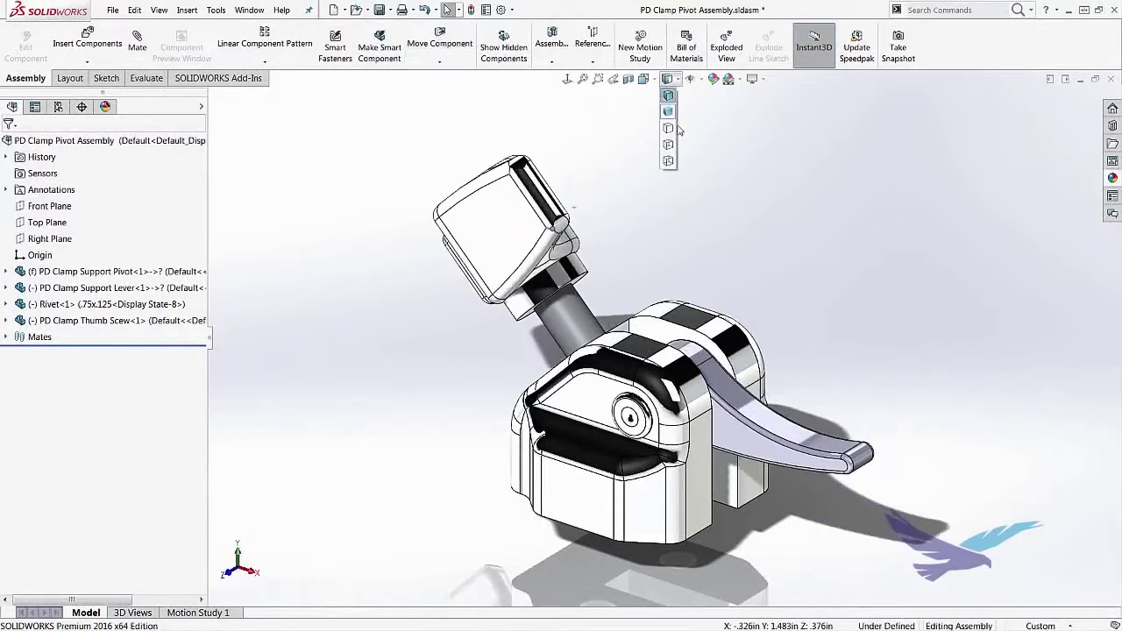
left_click(668, 147)
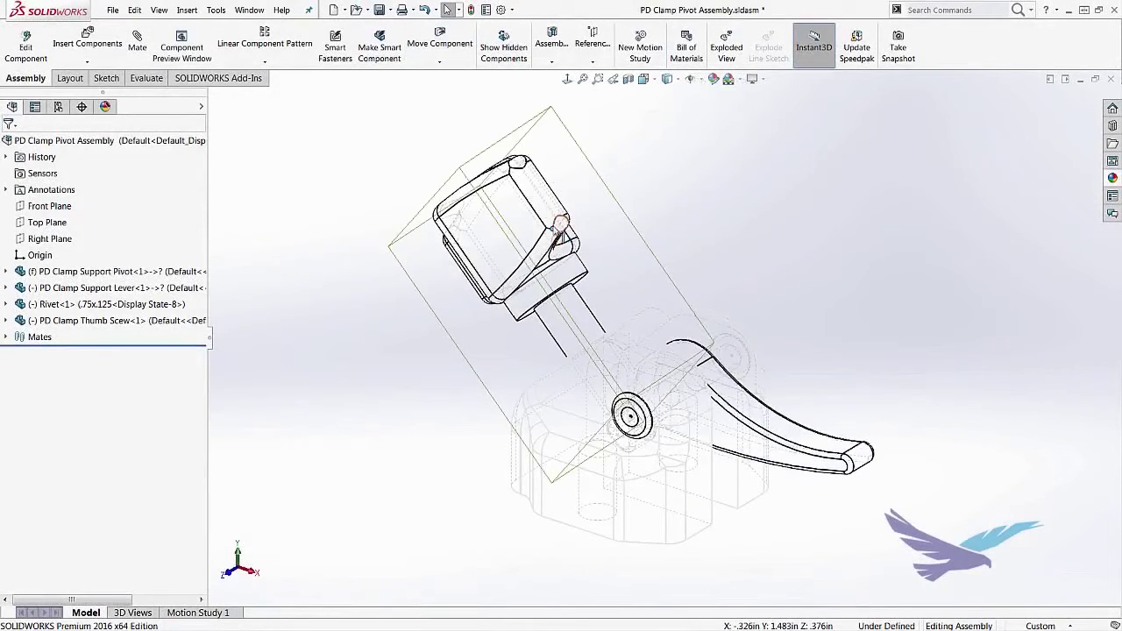
left_click_drag(556, 233, 412, 351)
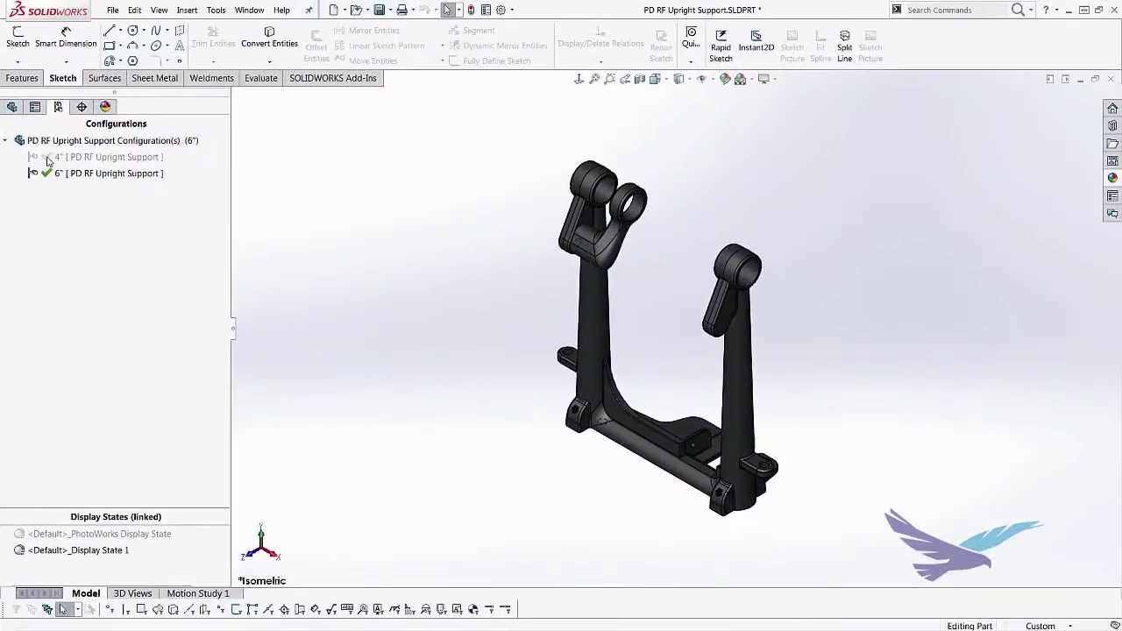
Switch the upright support between its 4" and 6" configurations, leaving the 4" configuration active
double_click(47, 160)
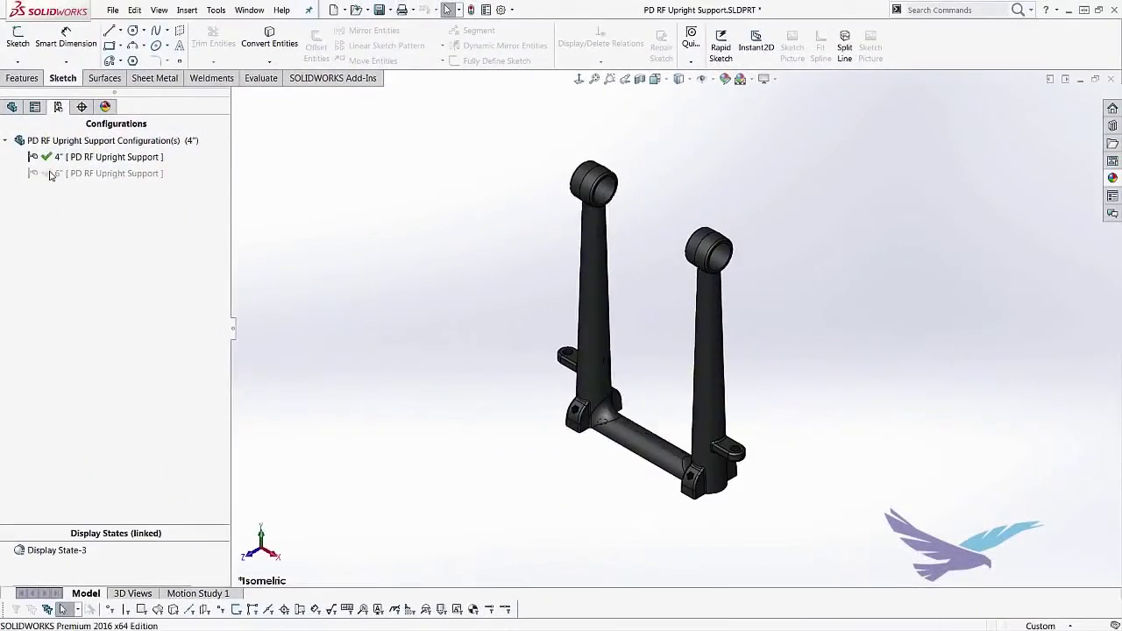
double_click(50, 174)
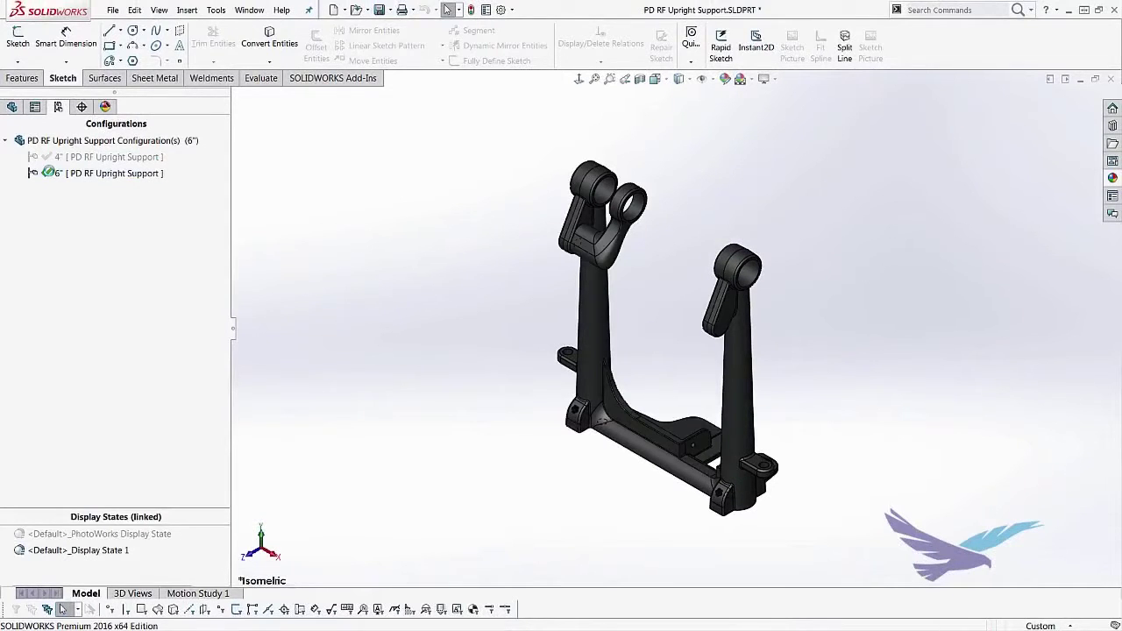
double_click(52, 158)
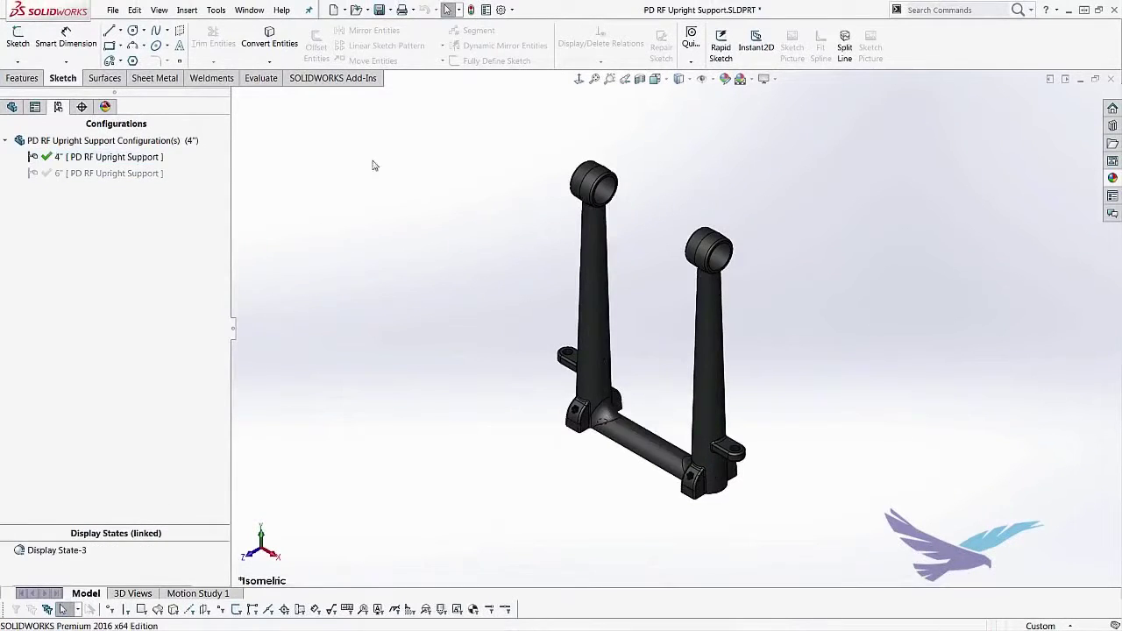
Turn on RealView Graphics for the upright support and view the part up close
left_click(765, 80)
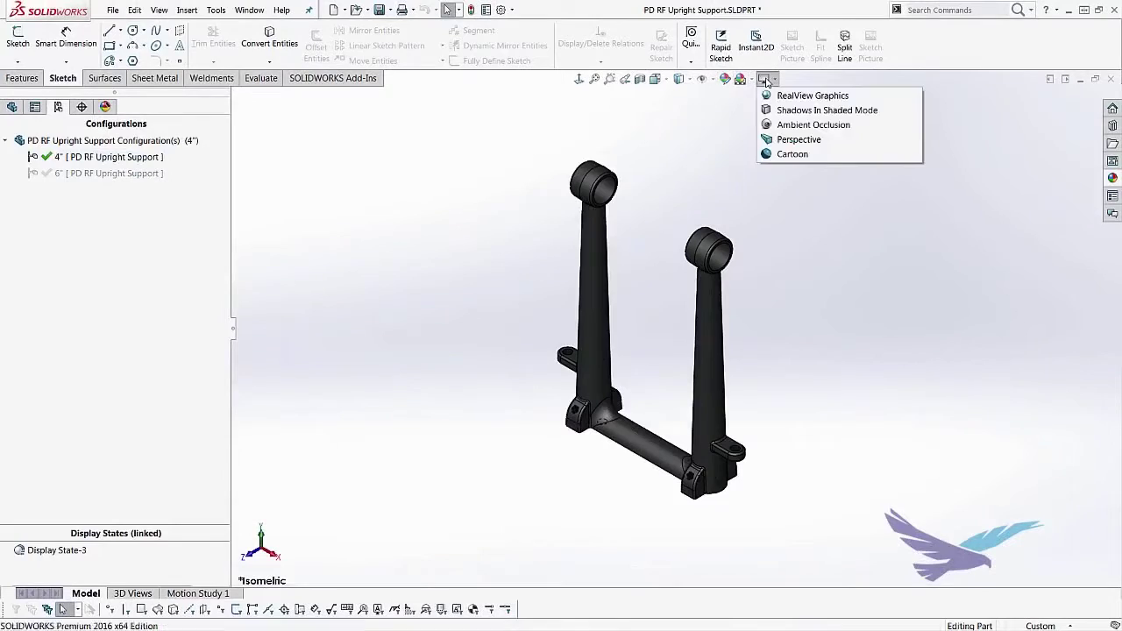
left_click(783, 95)
scroll(681, 324, "down", 3)
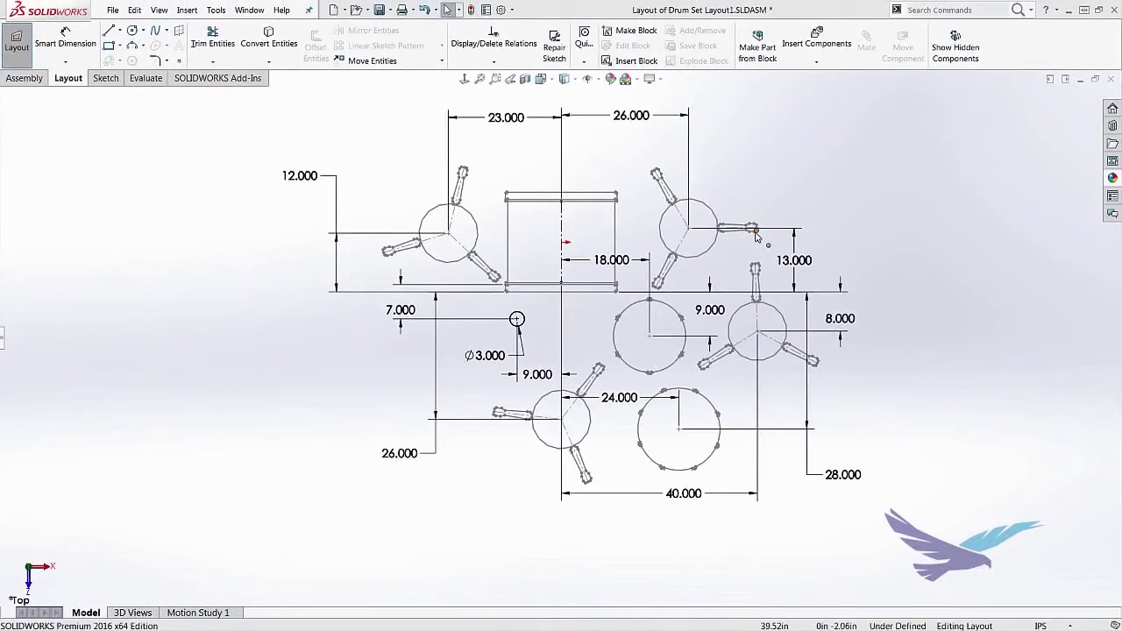
Rotate three of the tripod stand blocks about their centres in the drum set layout to reposition the legs
left_click_drag(757, 237, 761, 290)
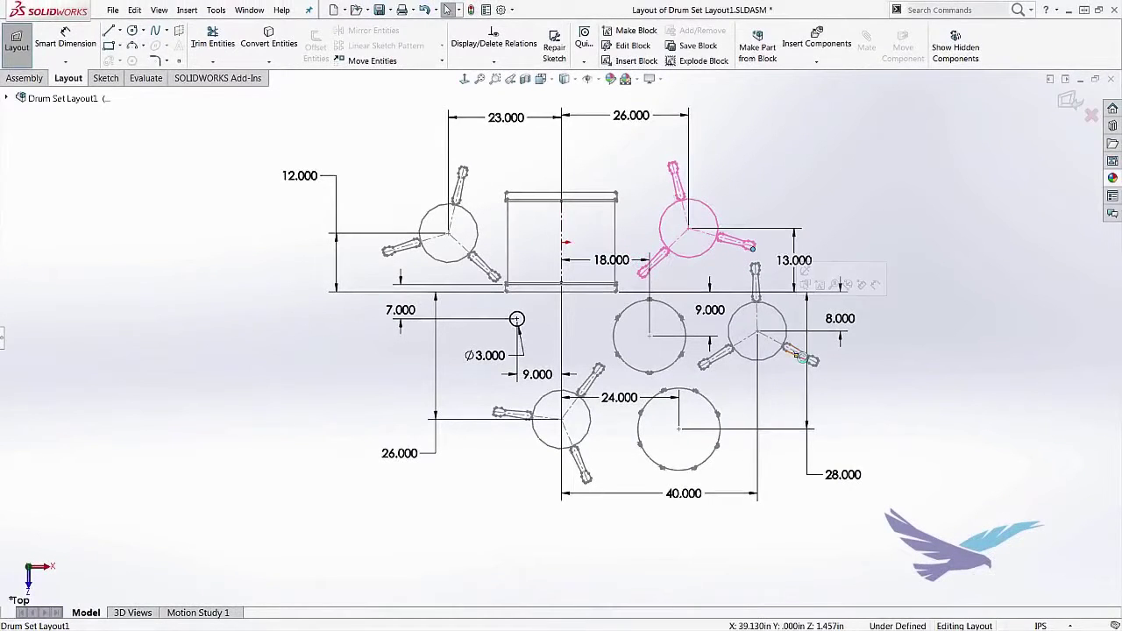
mouse_move(803, 362)
left_mouse_down()
mouse_move(777, 387)
mouse_move(787, 374)
left_mouse_up()
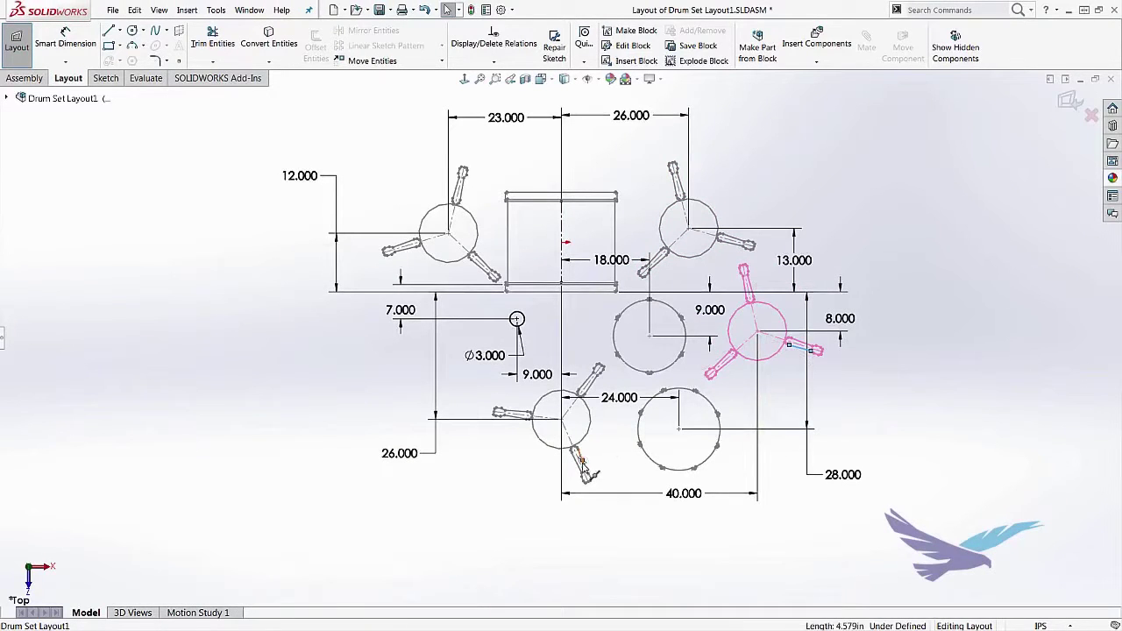
mouse_move(583, 463)
left_mouse_down()
mouse_move(614, 439)
mouse_move(600, 465)
left_mouse_up()
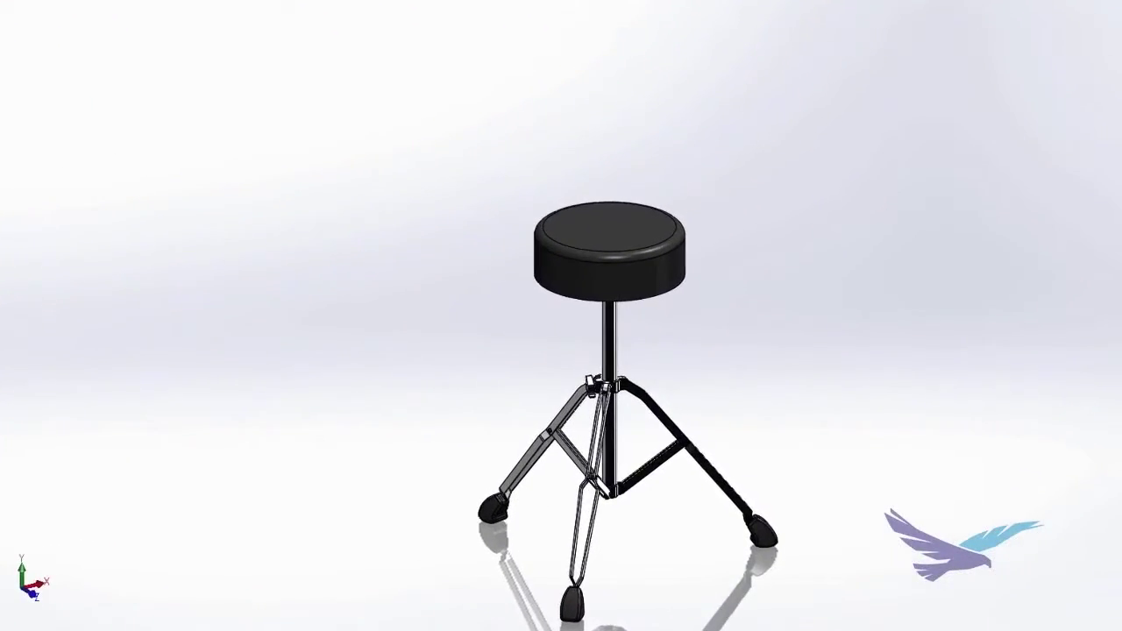
Show the bass drum with its double pedal and the snare drum on its stand around the throne
left_click(171, 506)
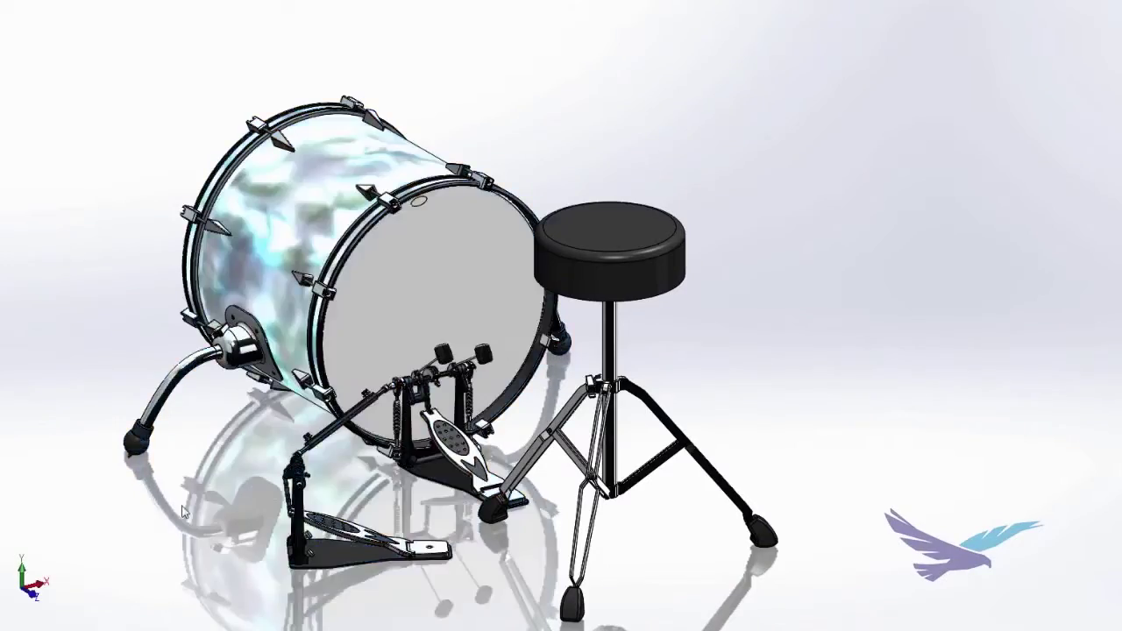
mouse_move(181, 503)
middle_mouse_down()
mouse_move(260, 489)
mouse_move(159, 505)
middle_mouse_up()
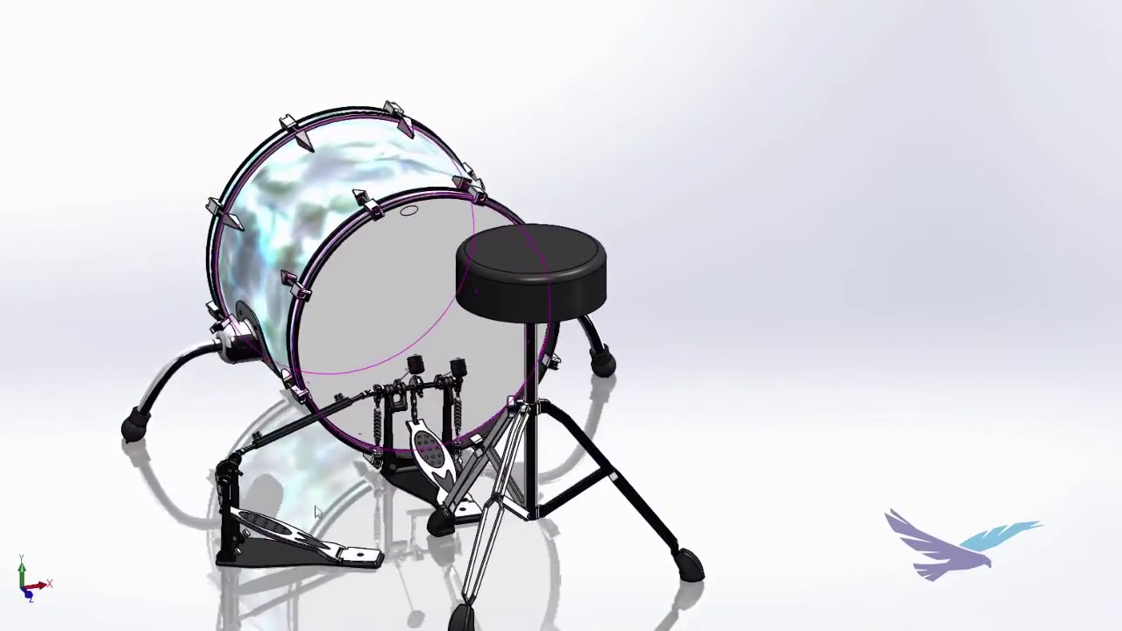
scroll(317, 513, "down", 4)
scroll(380, 488, "up", 5)
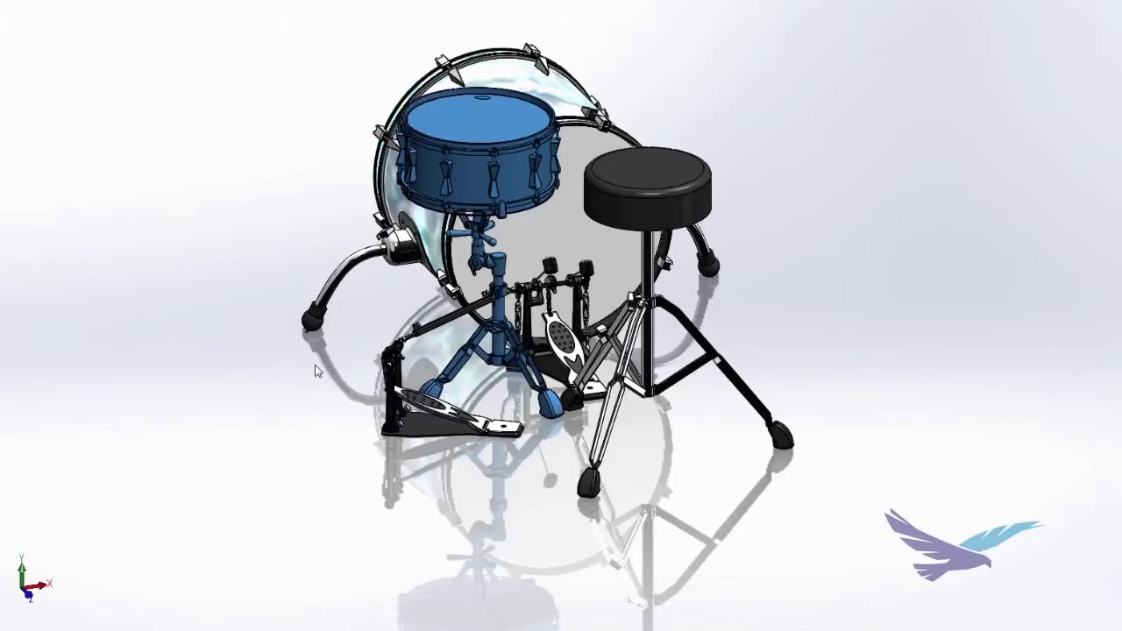
Turn the snare drum stand slightly so its leg sits clear of the throne's foot
left_click(27, 575)
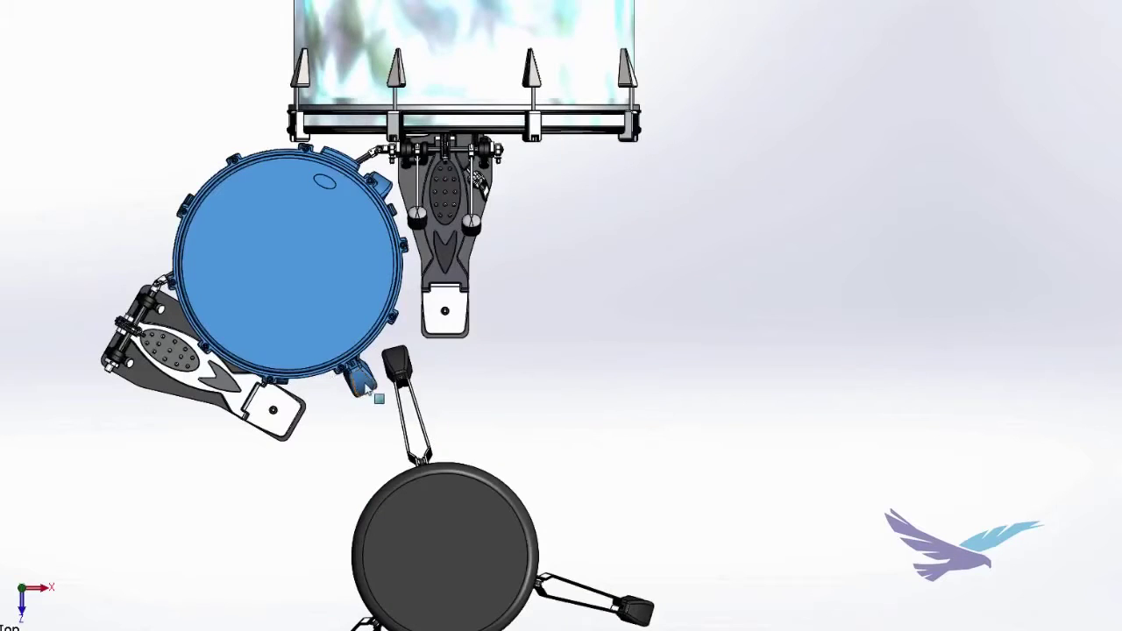
mouse_move(357, 395)
left_mouse_down()
mouse_move(342, 404)
mouse_move(351, 401)
left_mouse_up()
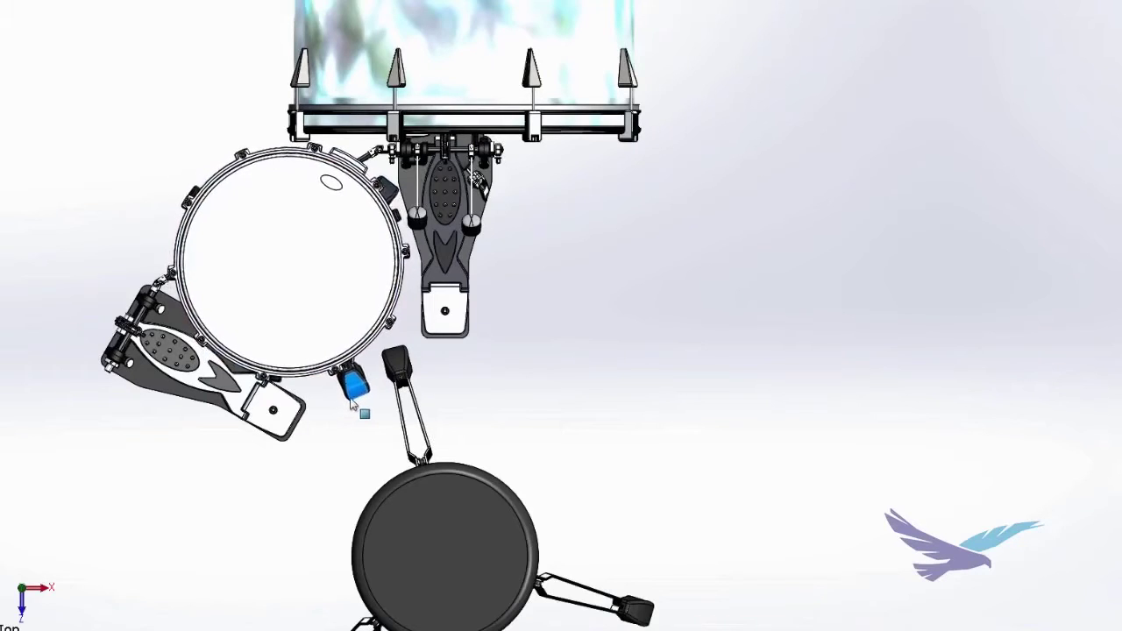
left_click_drag(406, 372, 441, 372)
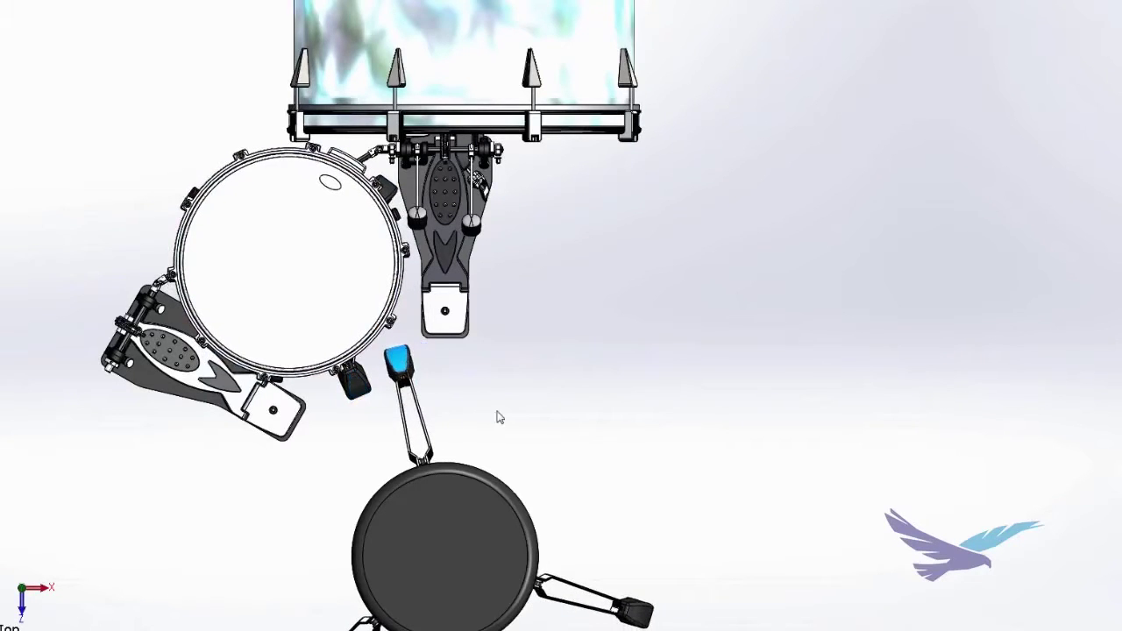
right_click_drag(598, 493, 713, 401)
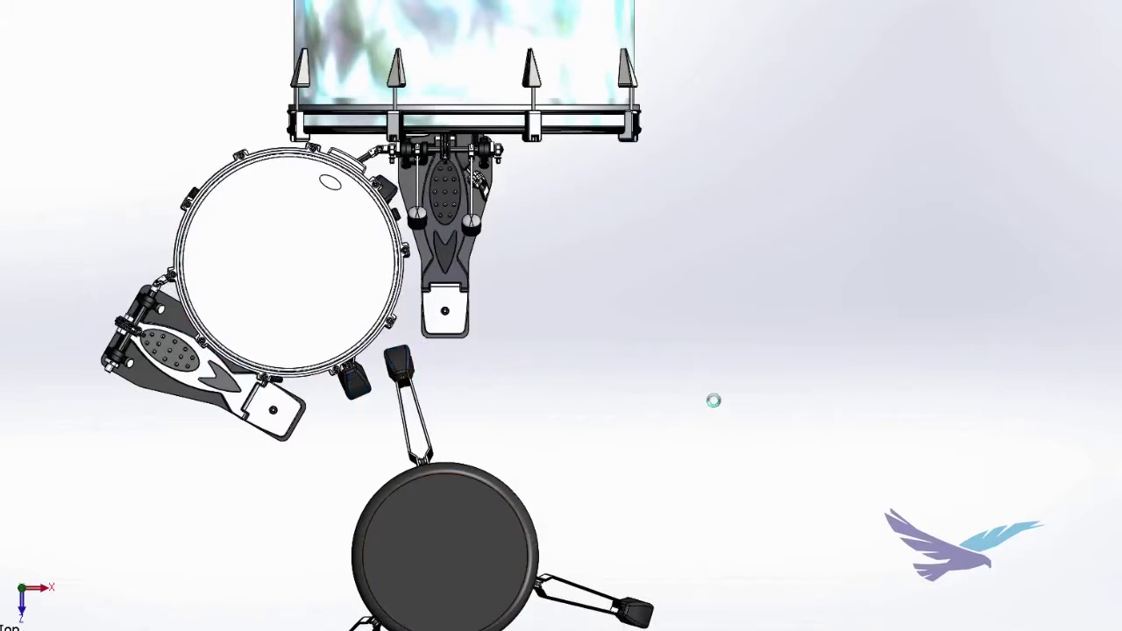
key("ctrl+7")
Show the three cymbals on their boom stands around the bass drum and snare
scroll(655, 331, "down", 3)
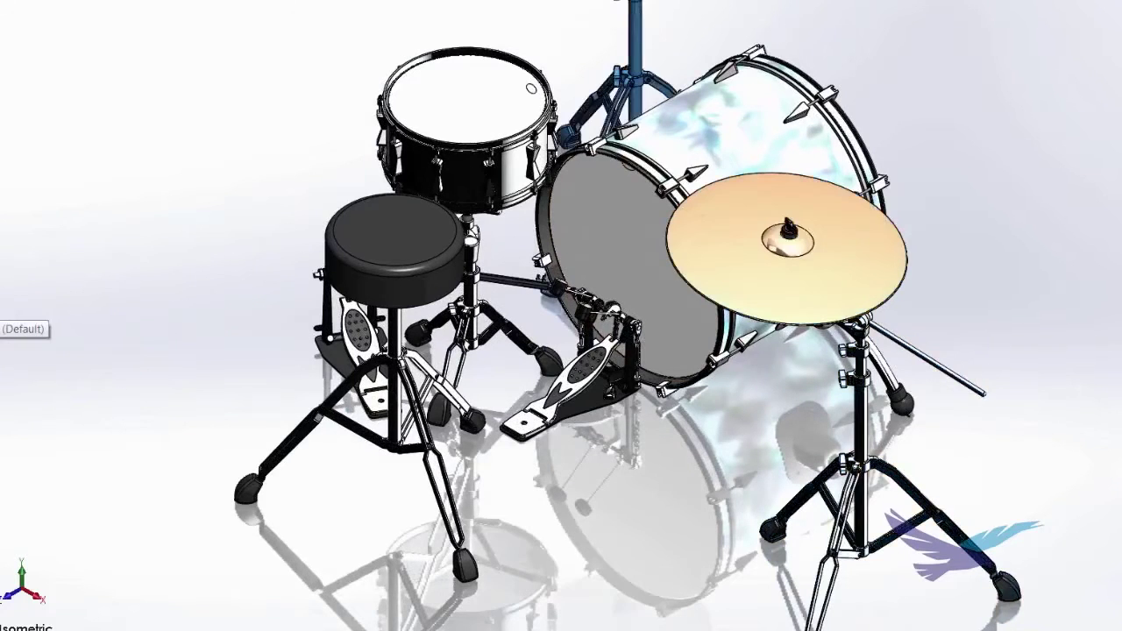
key("f")
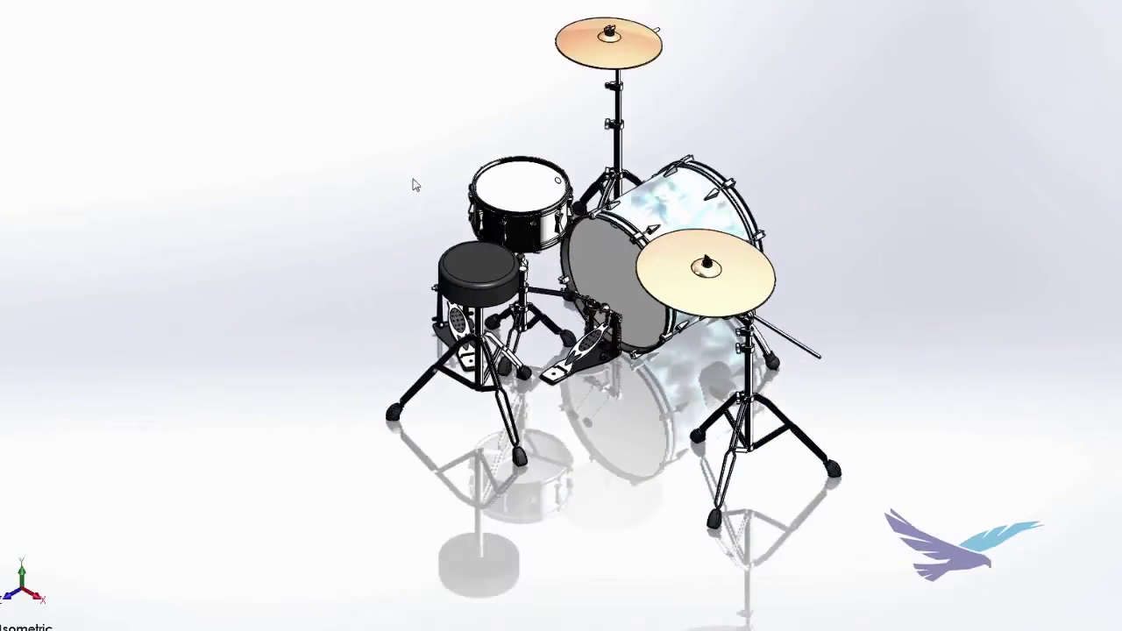
scroll(420, 173, "down", 1)
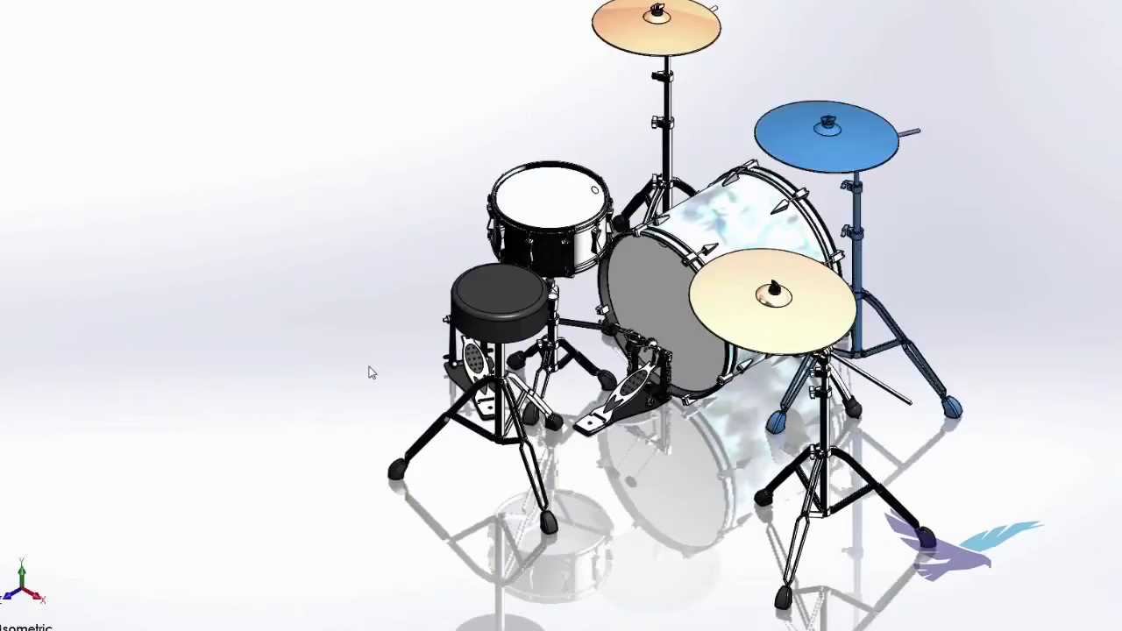
middle_click_drag(370, 371, 170, 358)
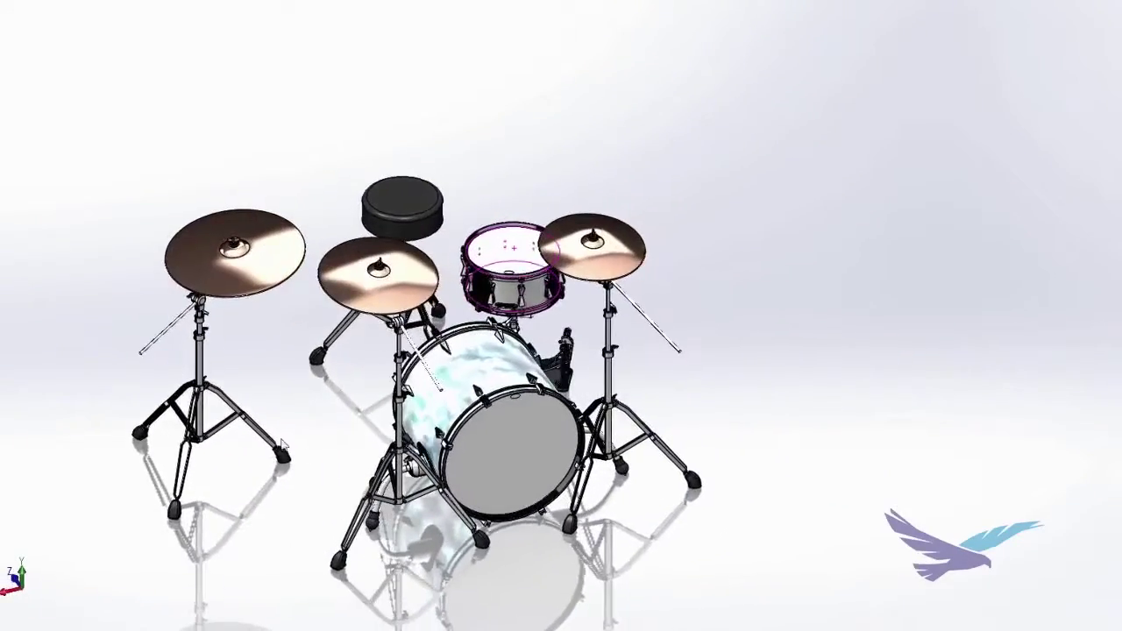
scroll(430, 511, "up", 10)
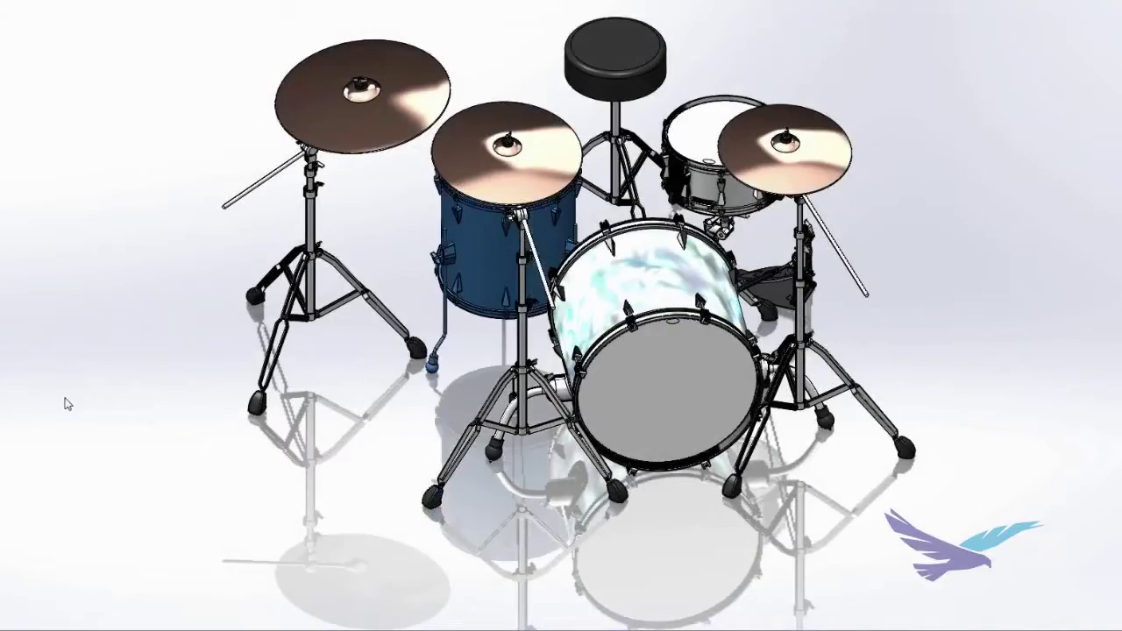
Show the two floor toms beside the throne and check their placement from several sides
middle_click_drag(85, 418, 223, 345)
scroll(199, 124, "up", 1)
scroll(199, 129, "down", 4)
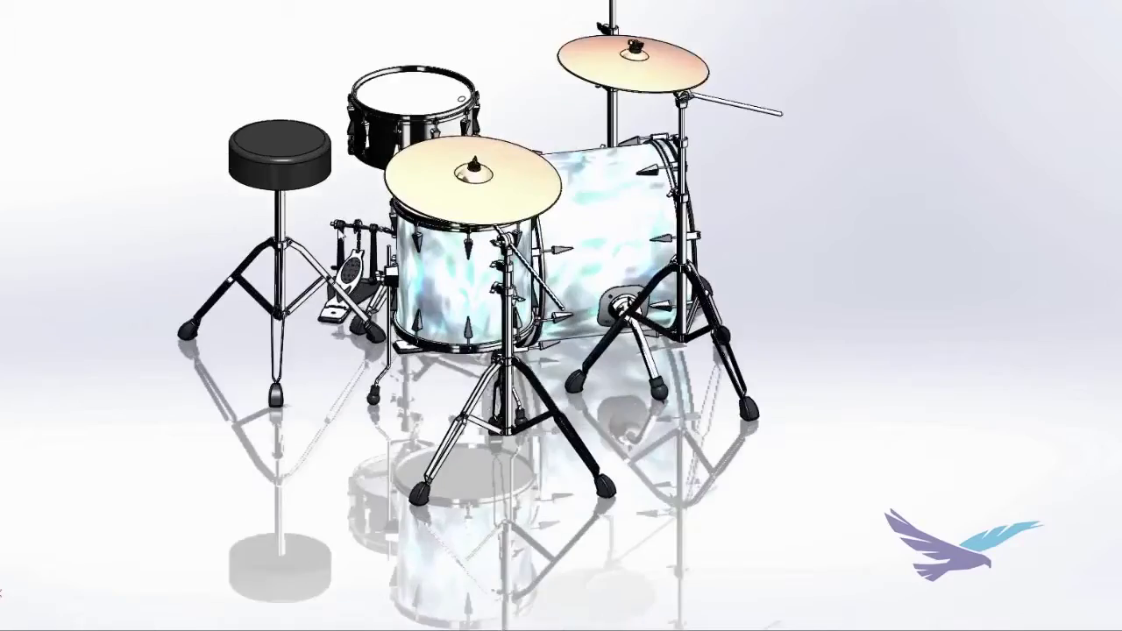
middle_click_drag(301, 422, 362, 424)
scroll(561, 263, "up", 1)
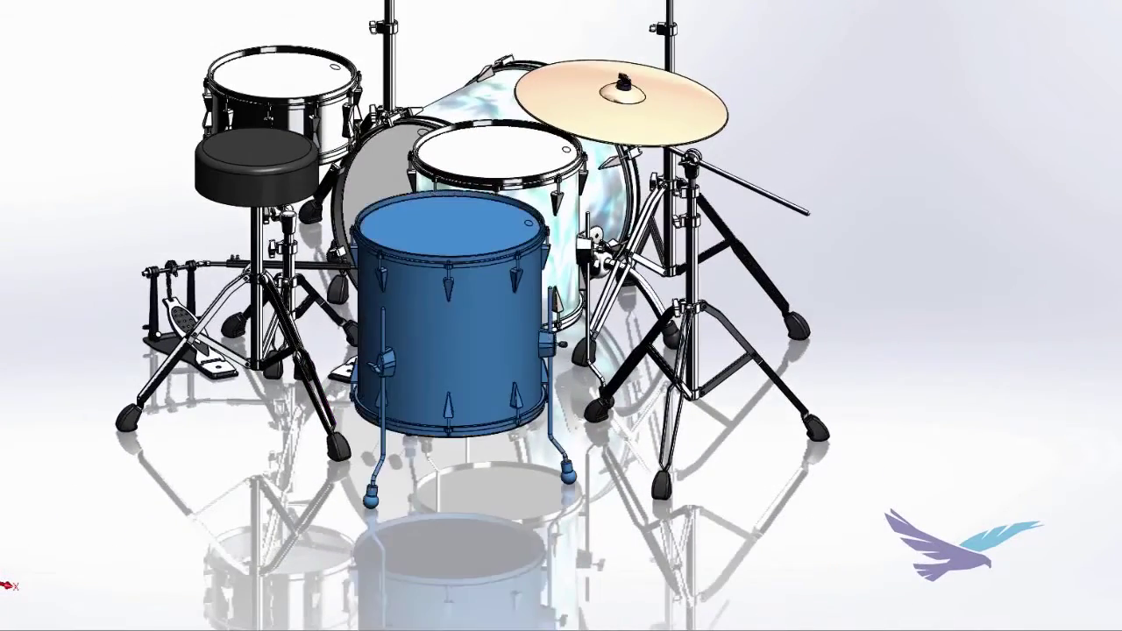
left_click(45, 420)
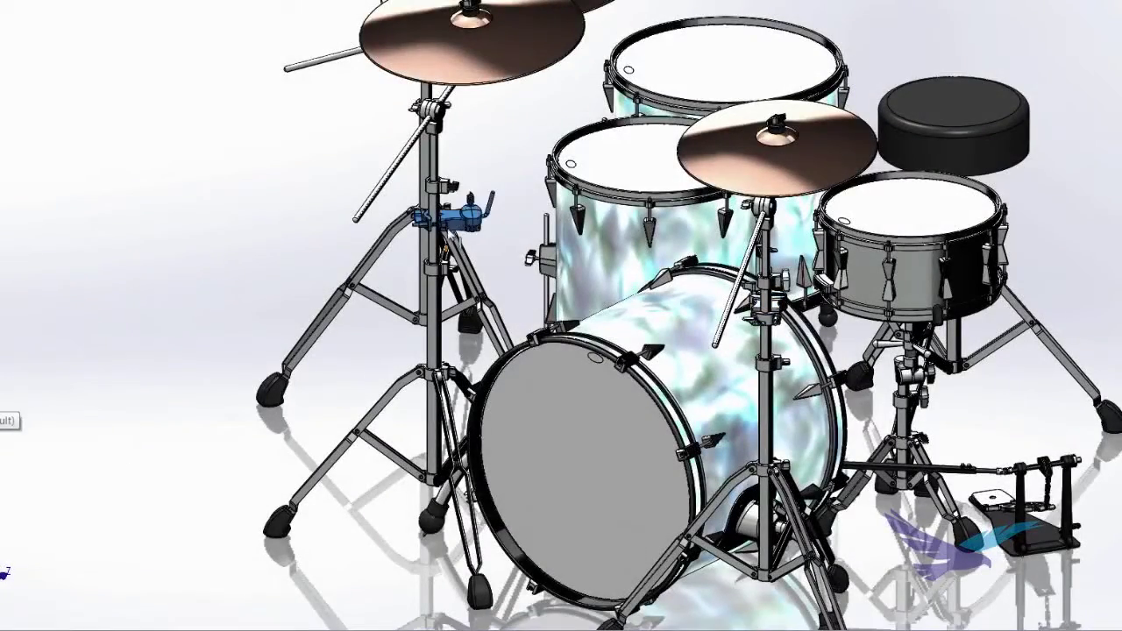
Show the two rack toms above the bass drum, clamped to the front cymbal stands
scroll(472, 223, "down", 4)
middle_click_drag(508, 268, 520, 299)
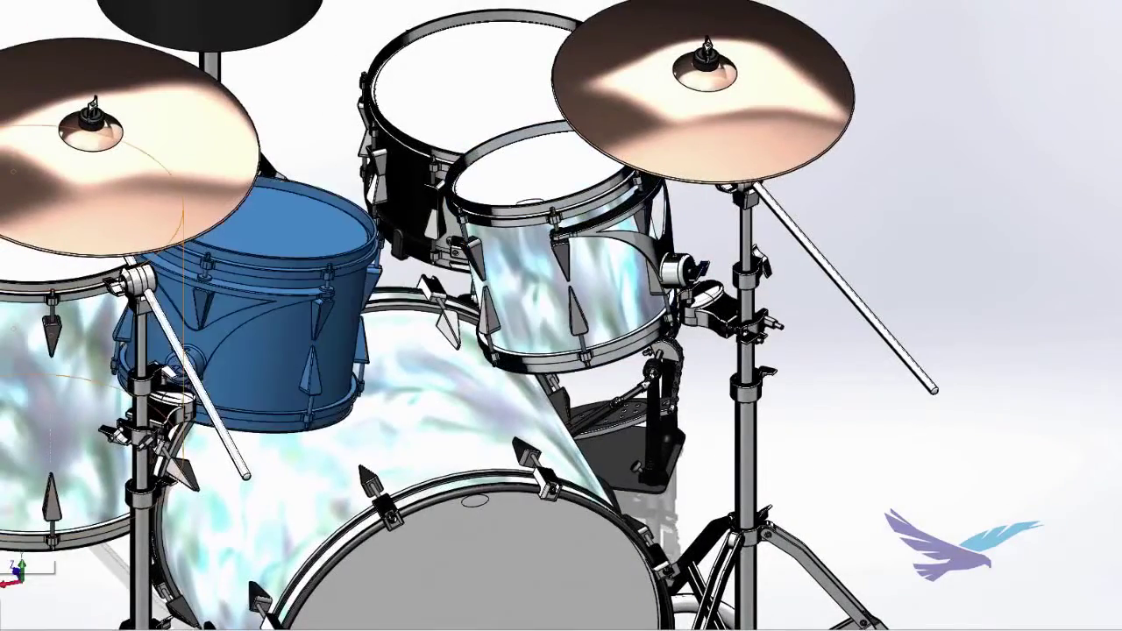
left_click(832, 480)
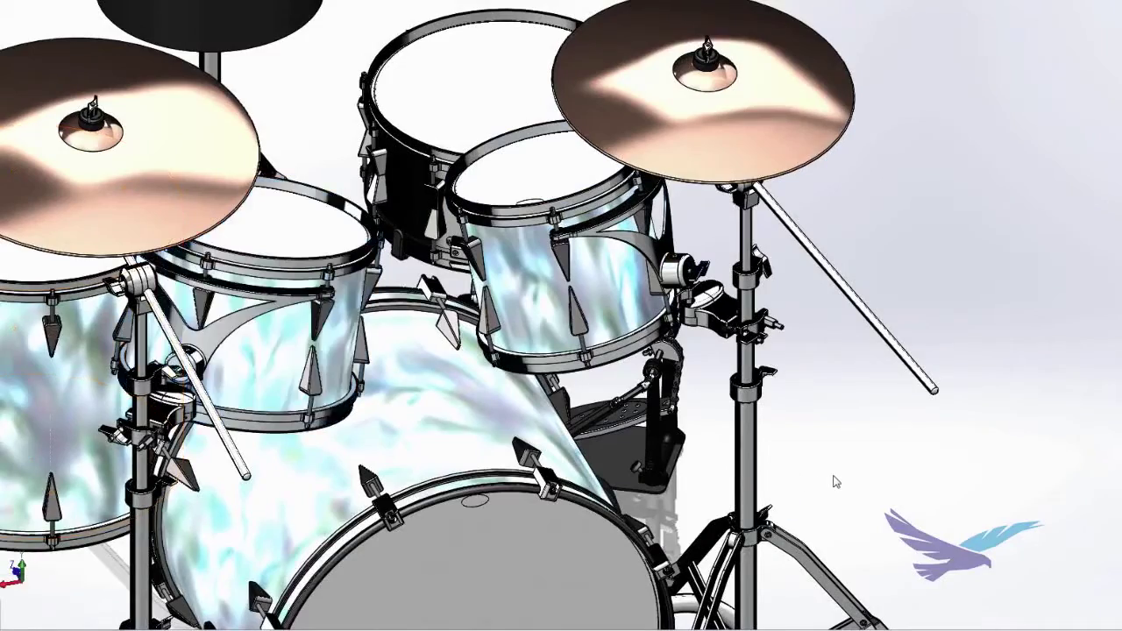
scroll(833, 477, "up", 3)
middle_click_drag(834, 476, 780, 442)
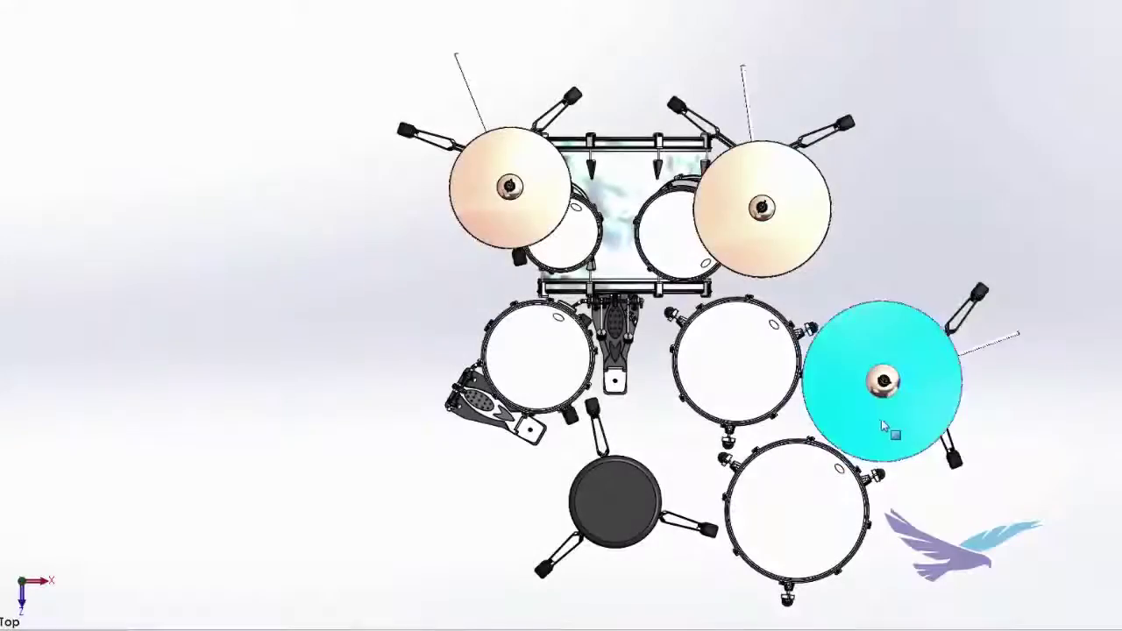
Move the large cymbal closer to the floor toms and adjust the hi-hat stand's leg beside its pedals
left_click_drag(881, 419, 855, 432)
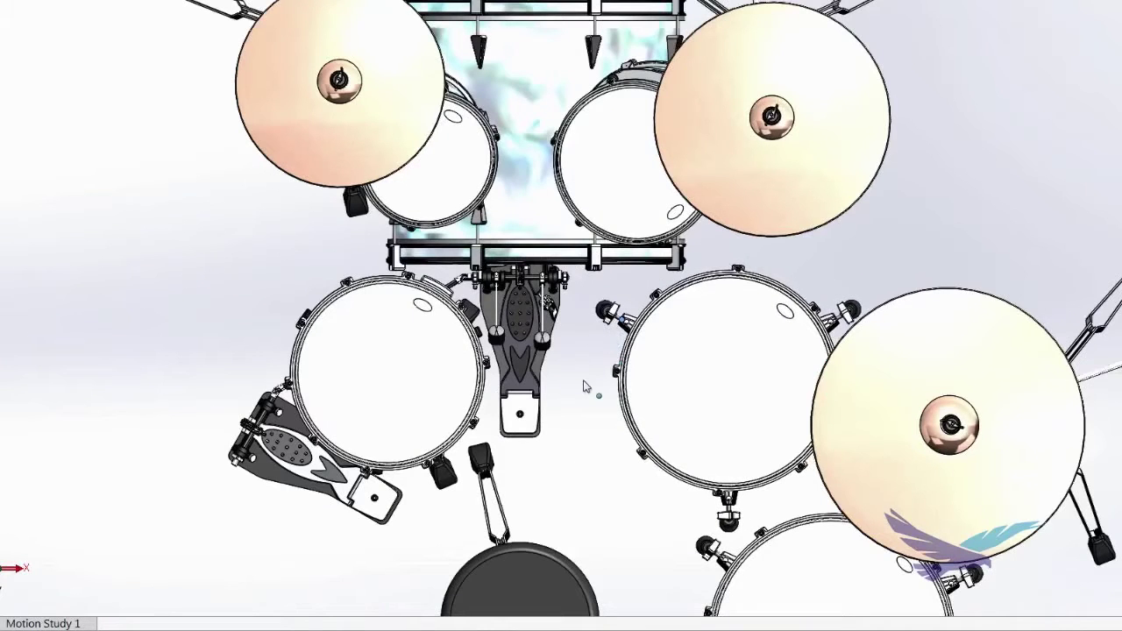
scroll(584, 382, "up", 6)
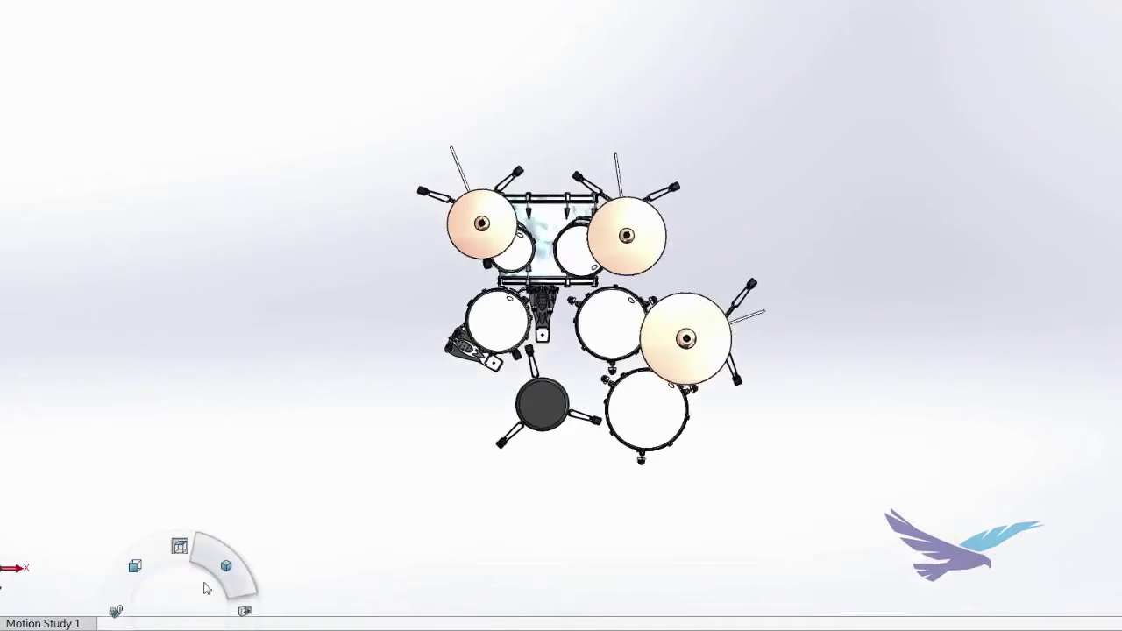
left_click(206, 588)
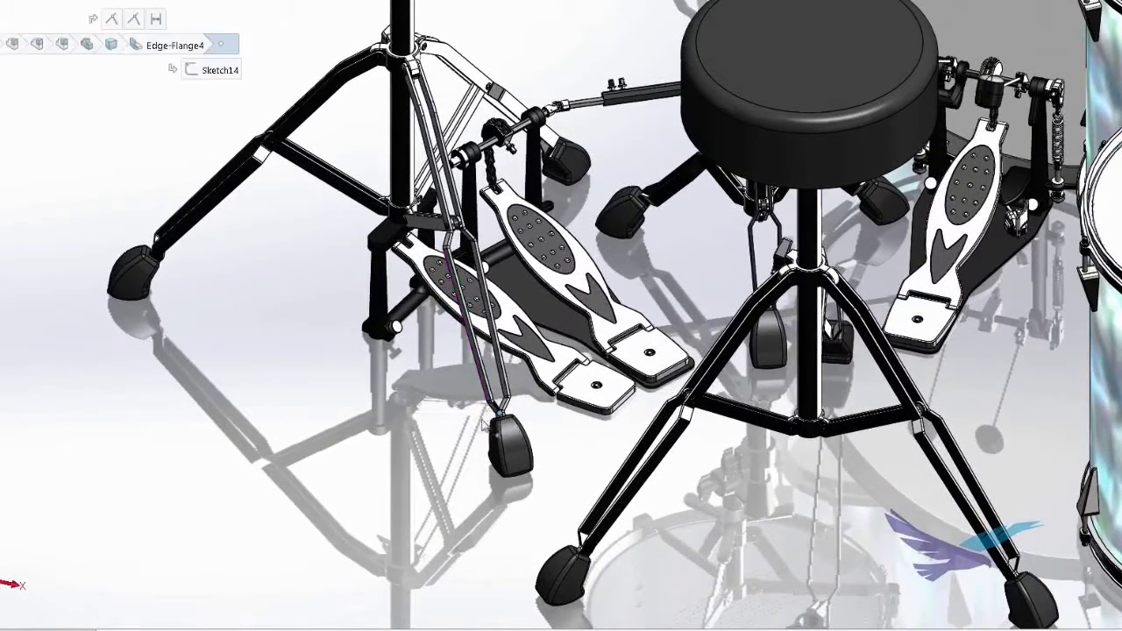
mouse_move(482, 421)
left_mouse_down()
mouse_move(447, 423)
mouse_move(492, 423)
left_mouse_up()
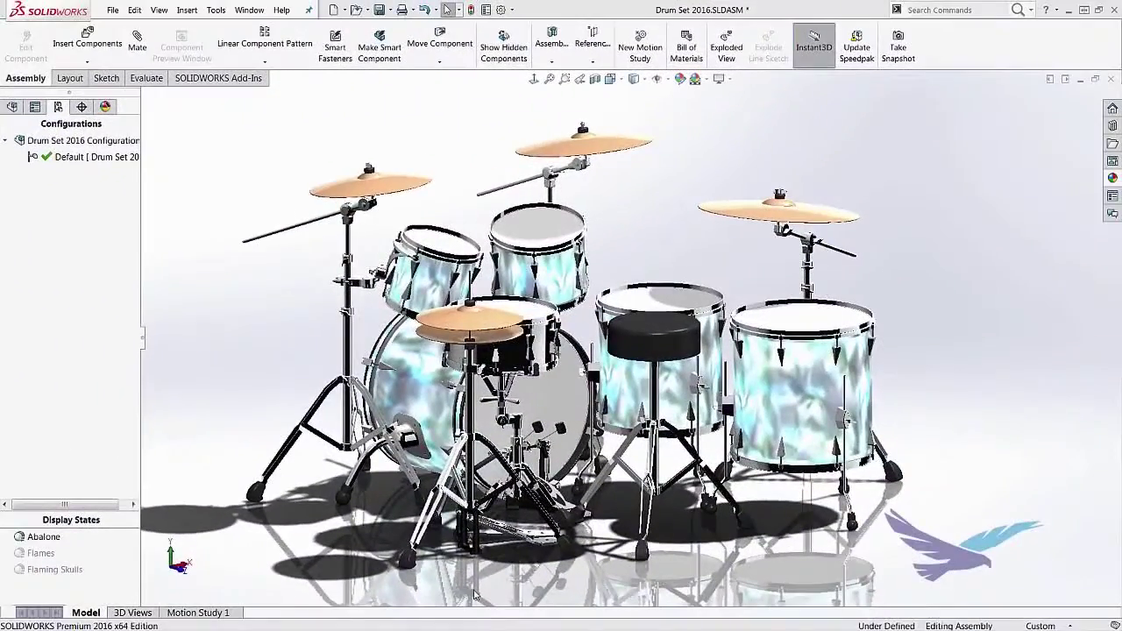
Inspect the drum set in its Abalone and Flaming Skulls display states, plus the Stage and Light Cage parts, from several sides
middle_click_drag(473, 595, 825, 576)
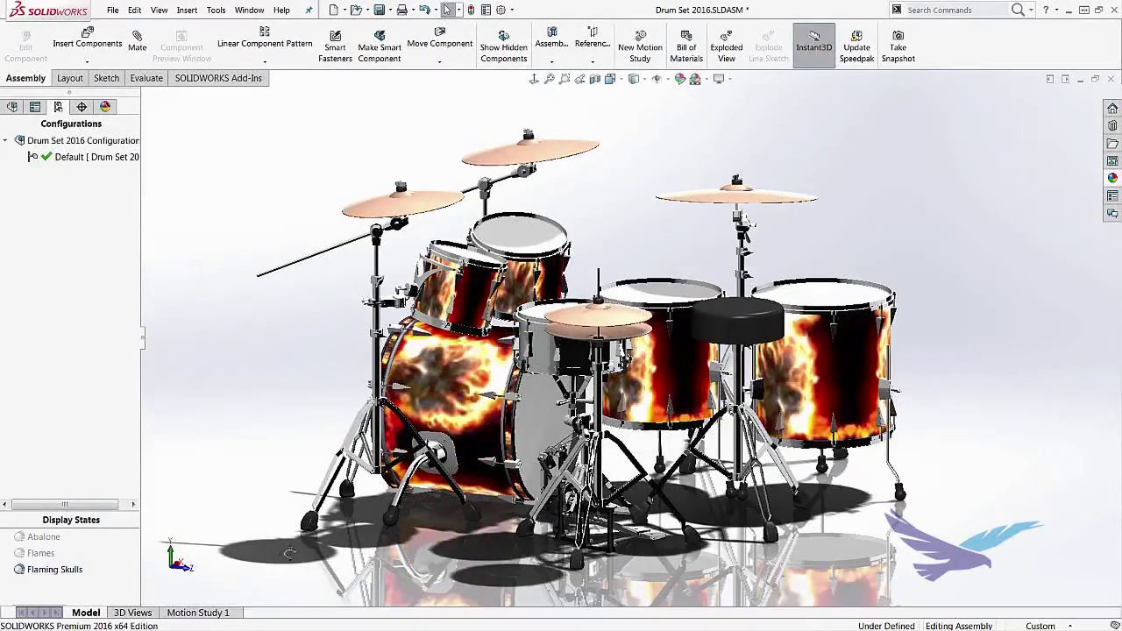
middle_click_drag(289, 552, 413, 556)
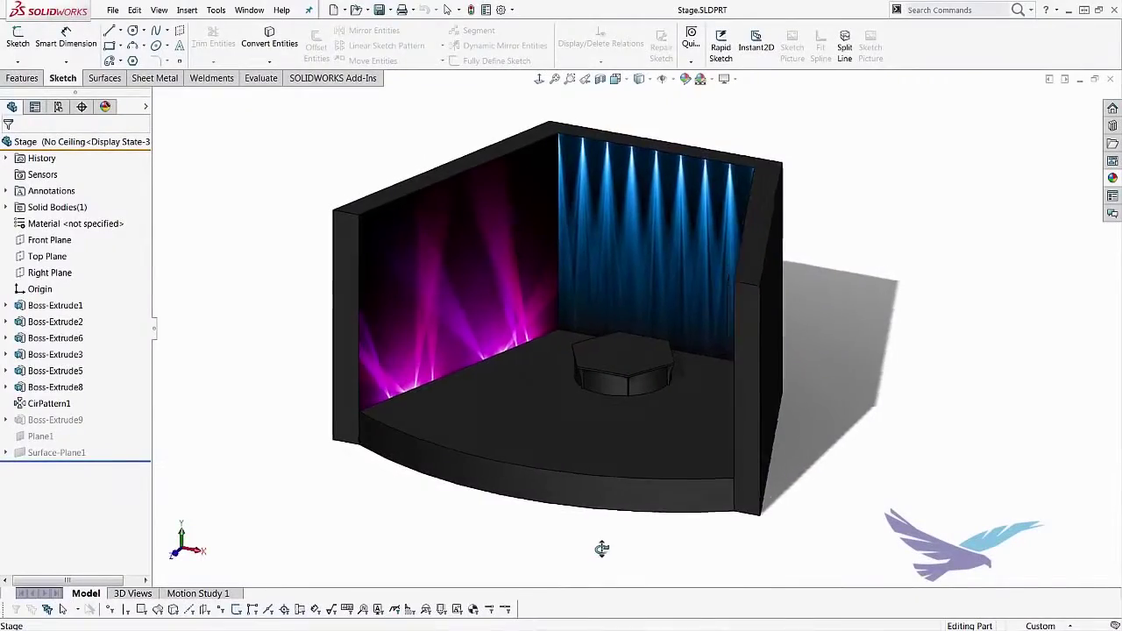
middle_click_drag(601, 549, 666, 538)
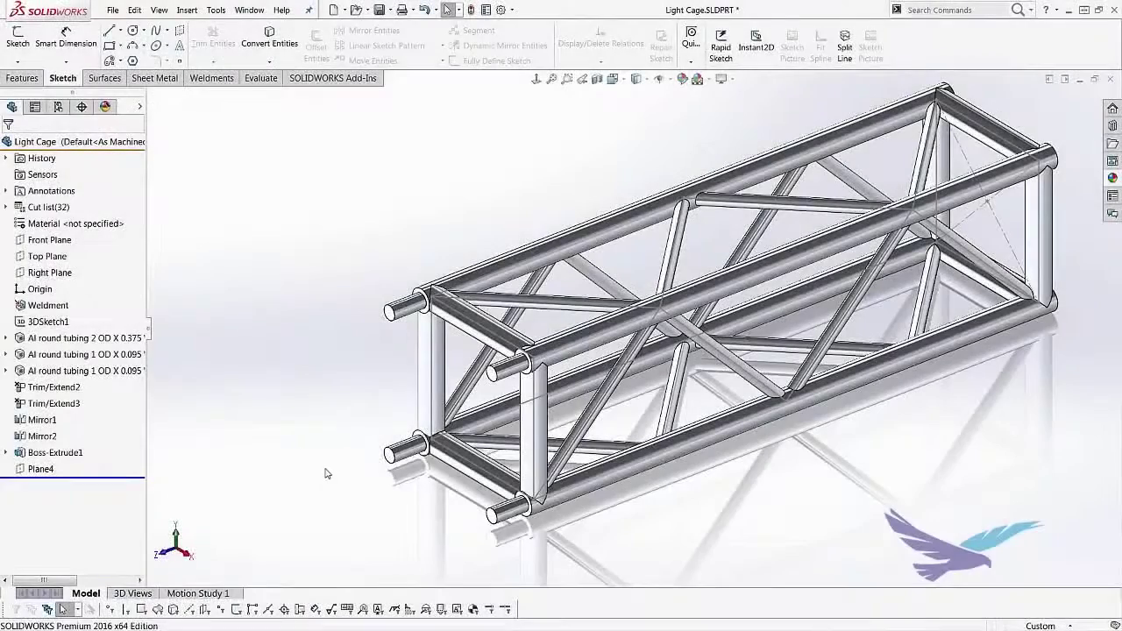
middle_click_drag(325, 473, 441, 464)
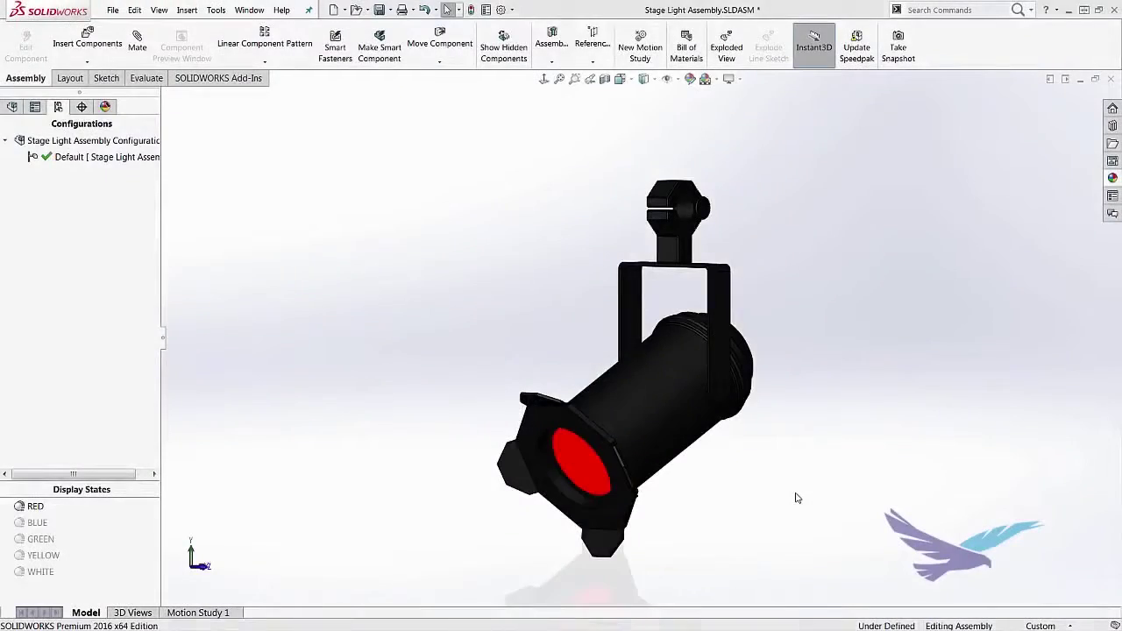
Swing and tilt the stage light on its bracket and switch its display state to YELLOW
middle_click_drag(797, 497, 671, 506)
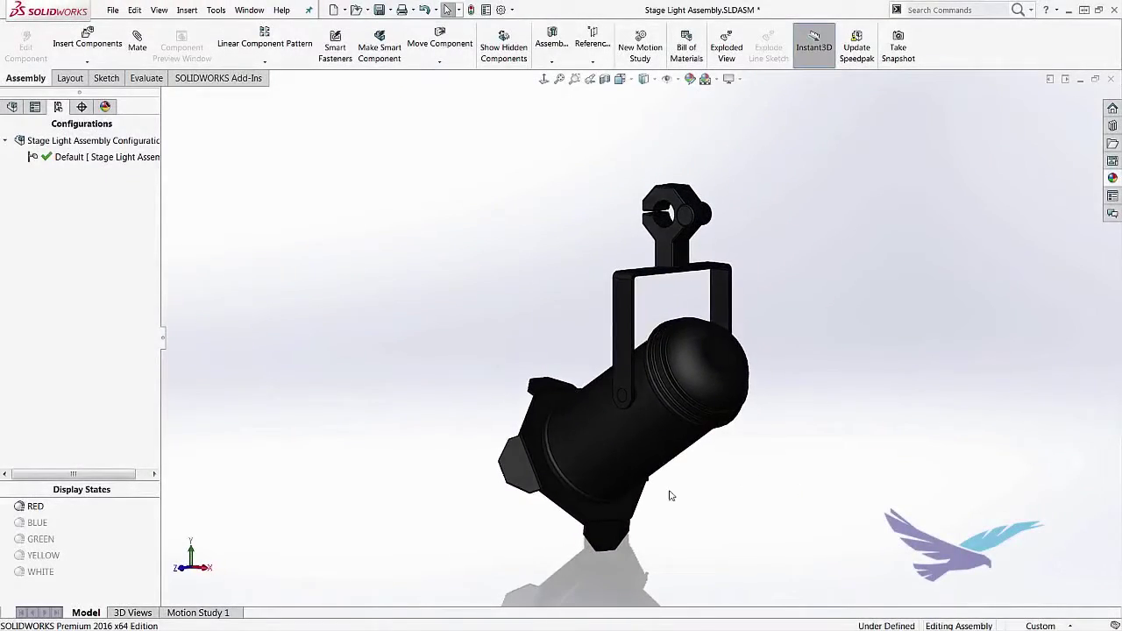
left_click(618, 331)
left_click_drag(618, 331, 712, 332)
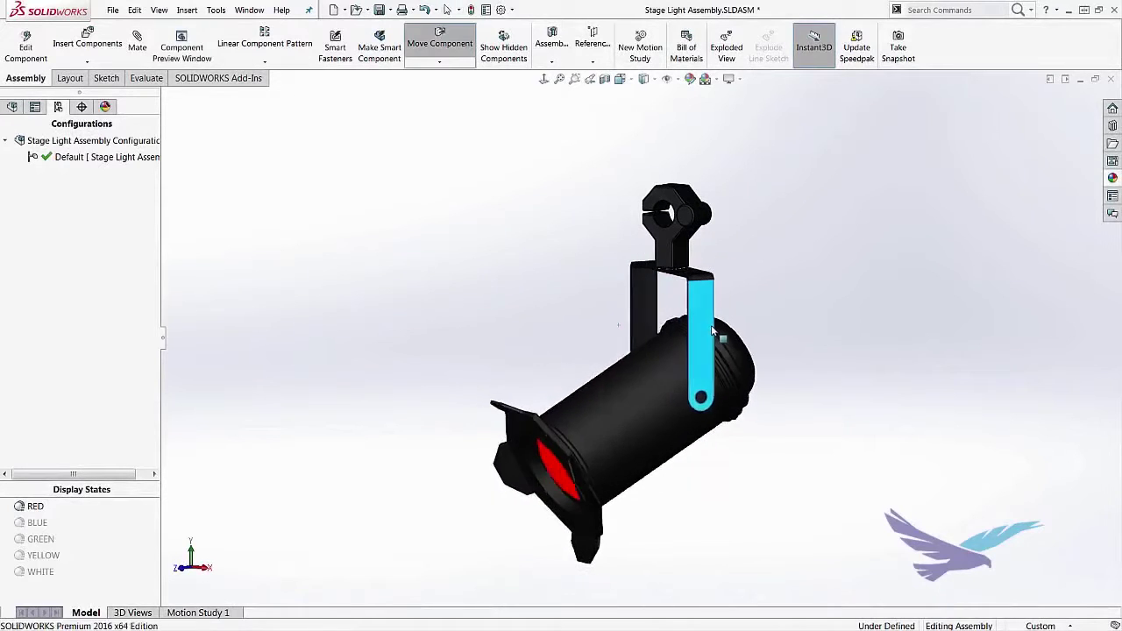
left_click_drag(628, 424, 639, 410)
left_click(460, 425)
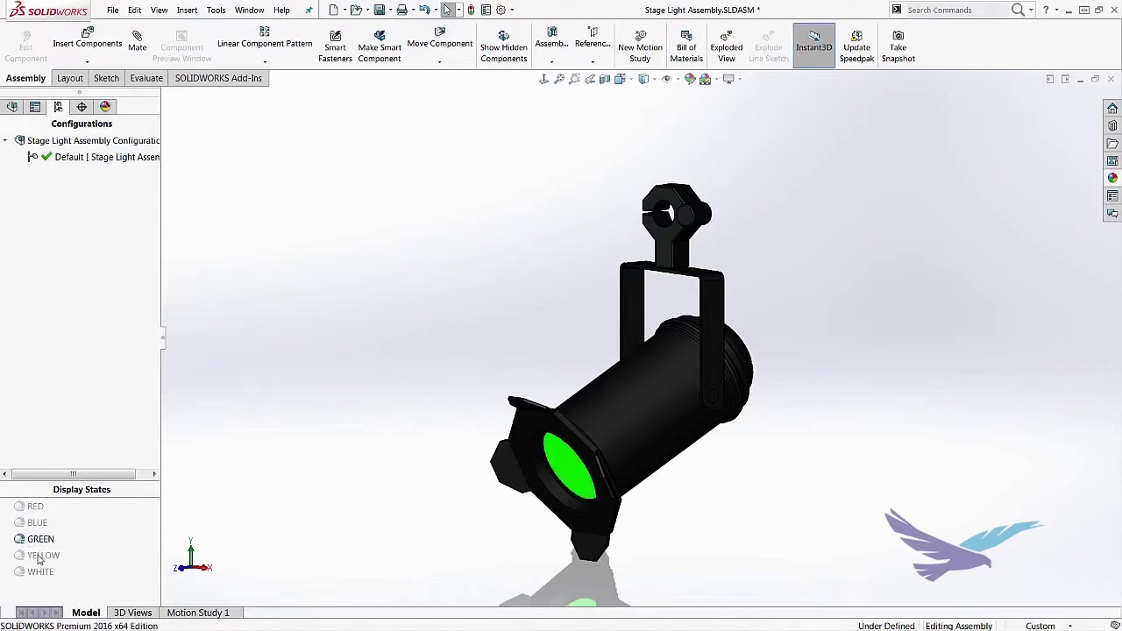
left_click(39, 556)
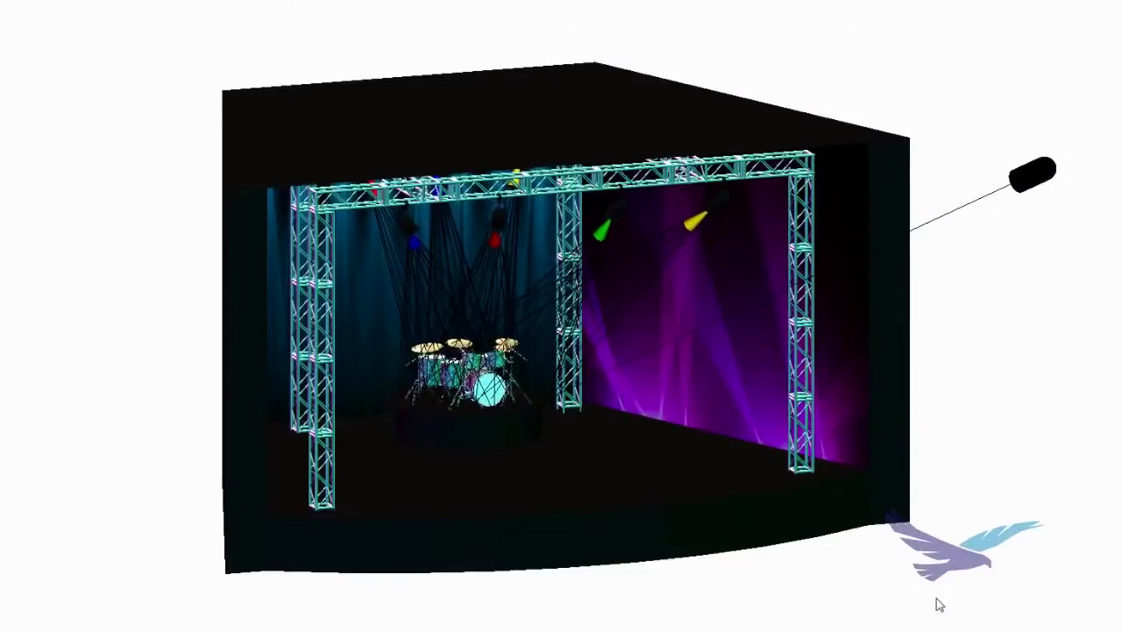
View the complete stage assembly from the front and examine the drum set on its riser up close
mouse_move(937, 600)
middle_mouse_down()
mouse_move(826, 587)
mouse_move(859, 583)
mouse_move(906, 544)
mouse_move(932, 551)
mouse_move(956, 582)
mouse_move(955, 599)
middle_mouse_up()
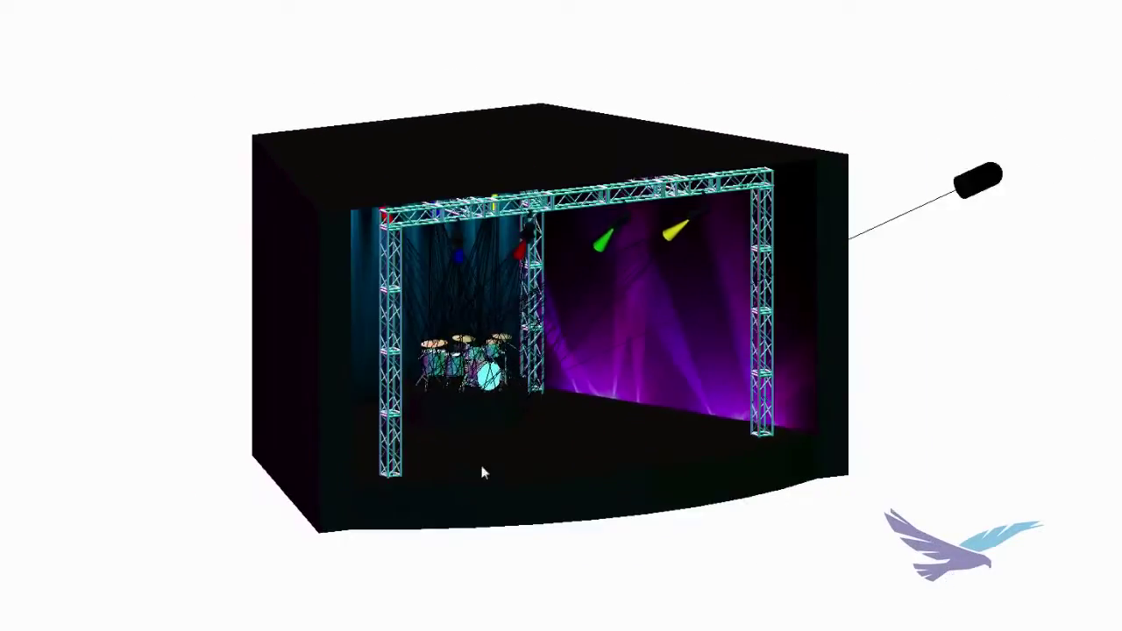
scroll(525, 391, "up", 8)
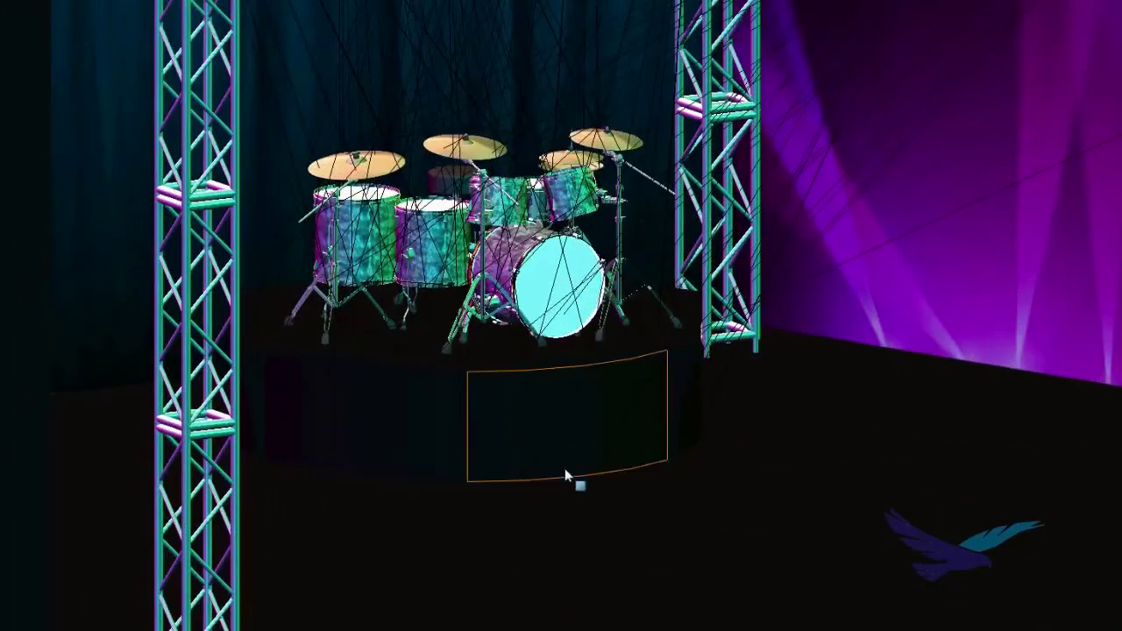
middle_click_drag(565, 472, 531, 464)
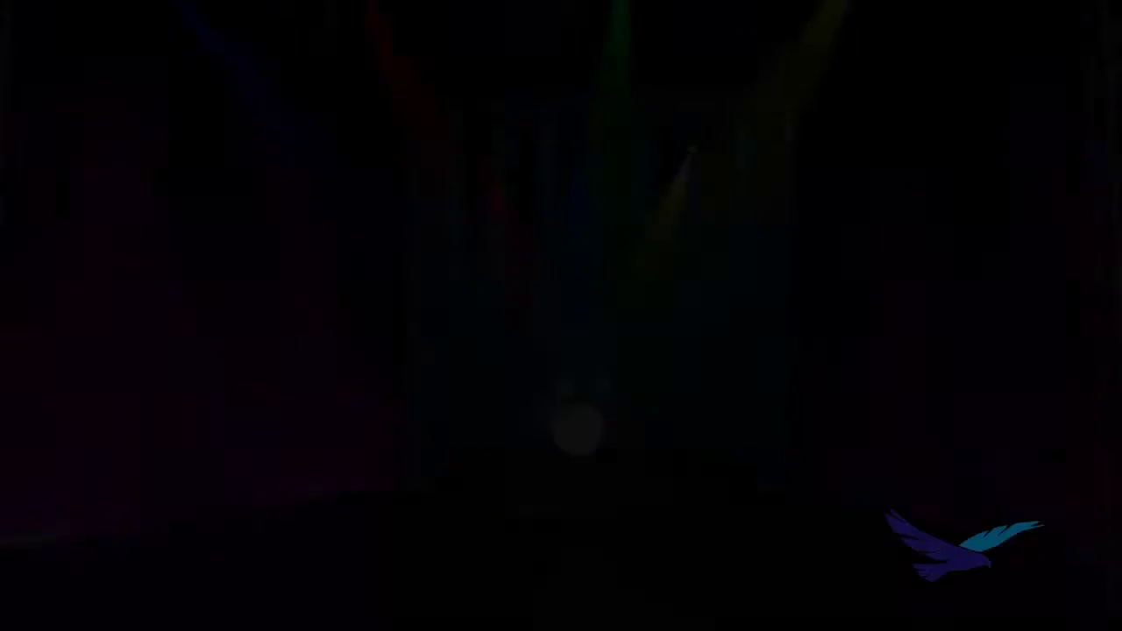